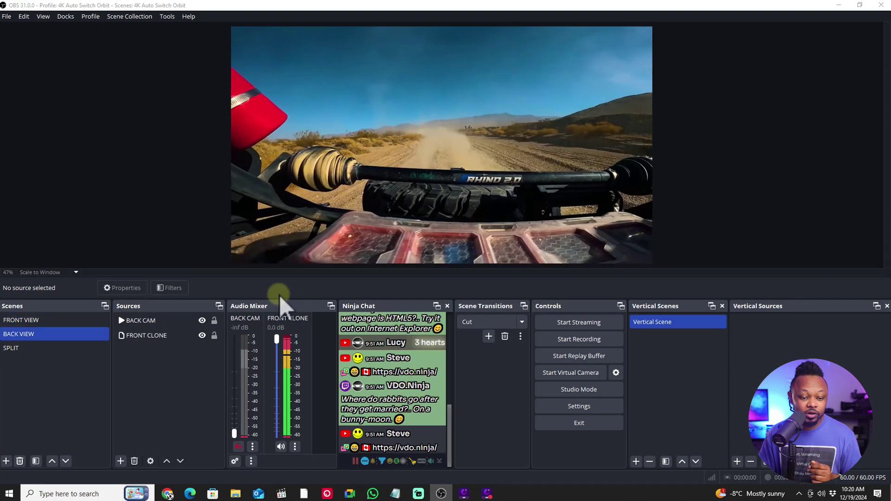
Step: Enlarge the preview area above the docks and start adding another macro in Advanced Scene Switcher
drag(294, 299, 311, 361)
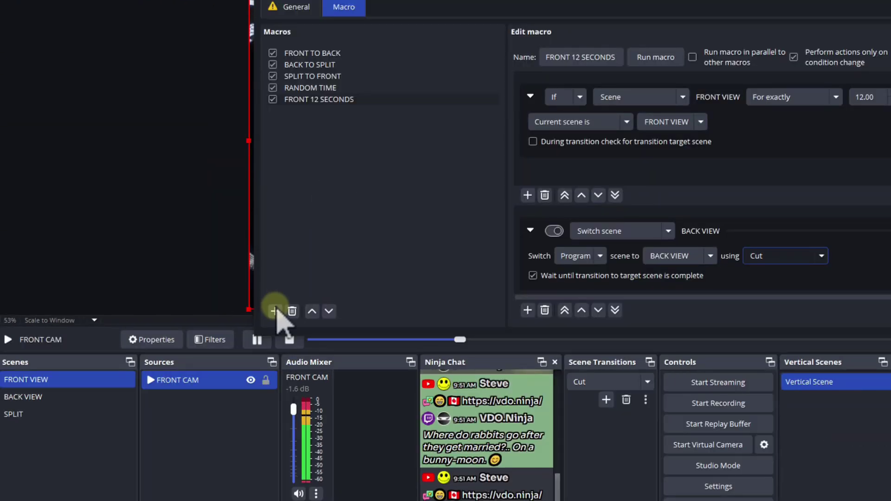
click(281, 312)
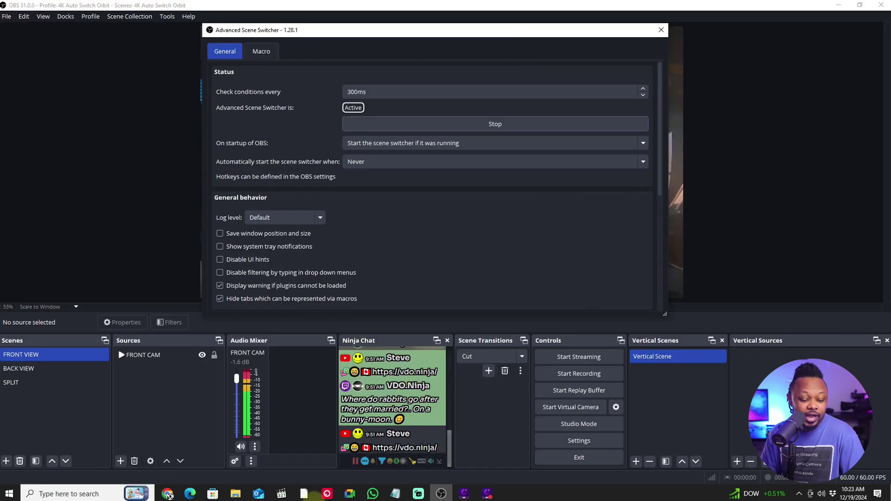
Step: Switch to Chrome, open the Advanced Scene Switcher 1.28.1 download page on GitHub and review the release's fixes and assets
click(166, 494)
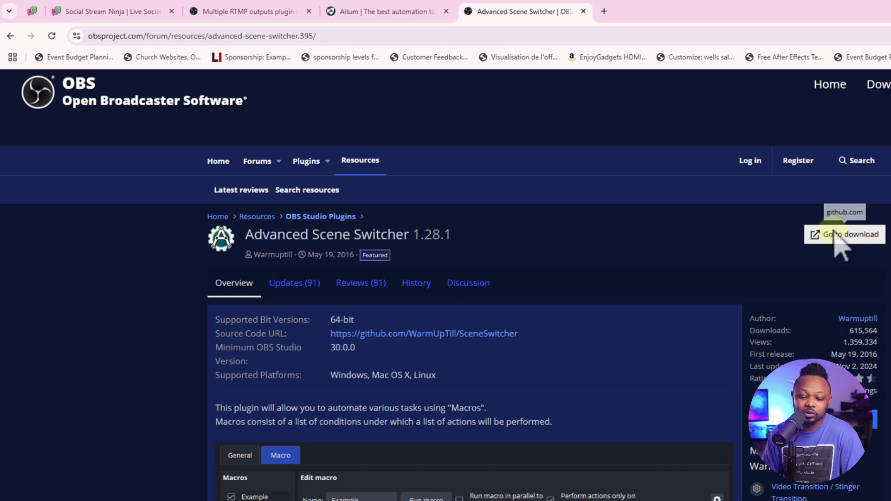
click(840, 237)
scroll(470, 308, down, 10)
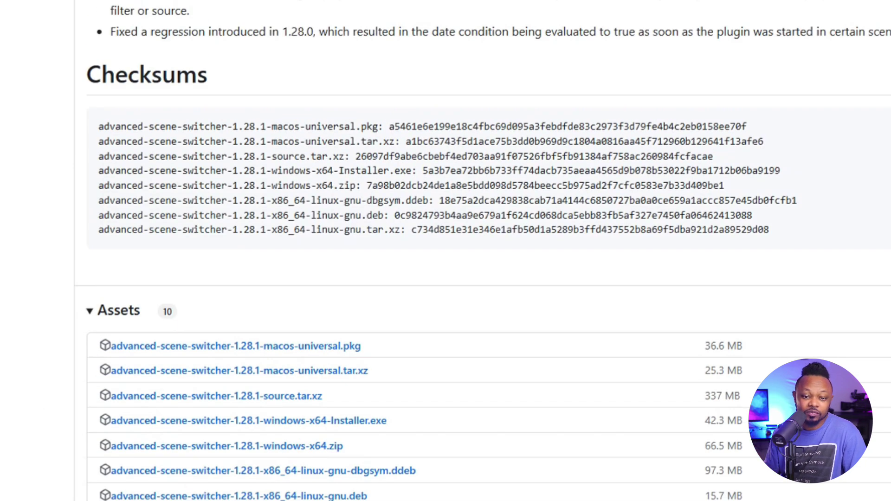
scroll(431, 153, up, 3)
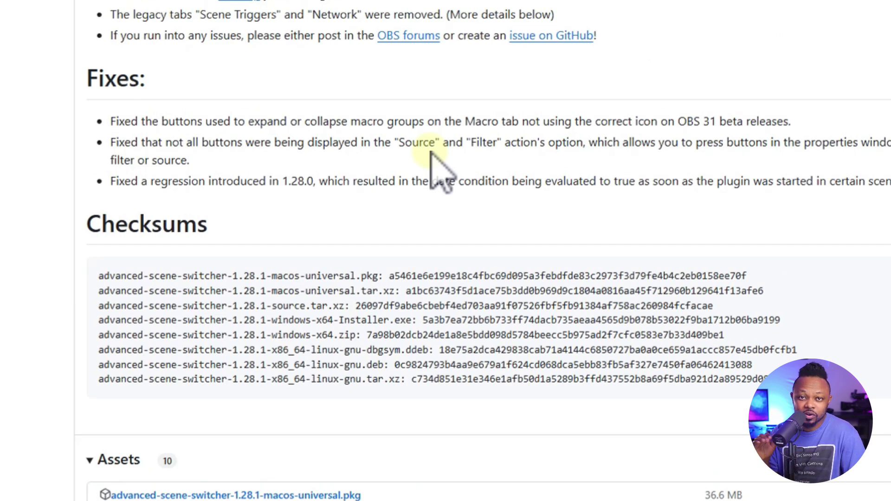
scroll(435, 156, down, 4)
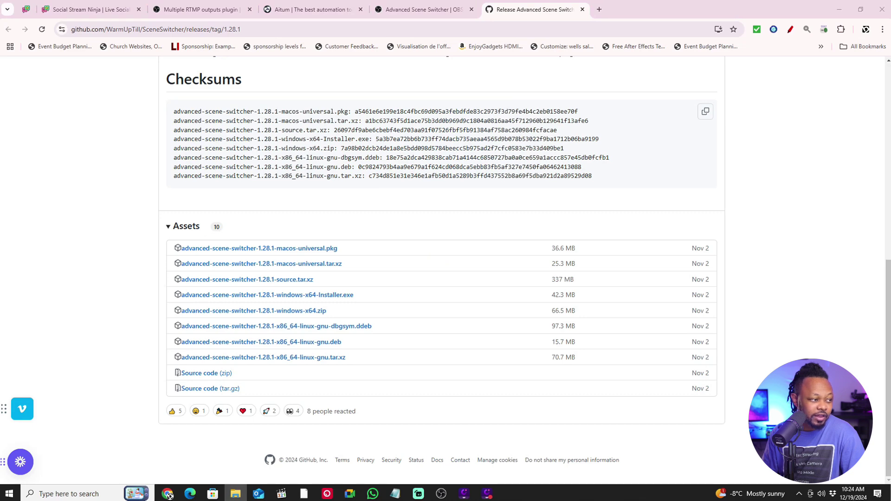
Step: Run advanced-scene-switcher-1.28.1-windows-x64-Installer.exe from the Downloads folder and cancel its setup
key(super+e)
drag(327, 116, 529, 74)
click(325, 137)
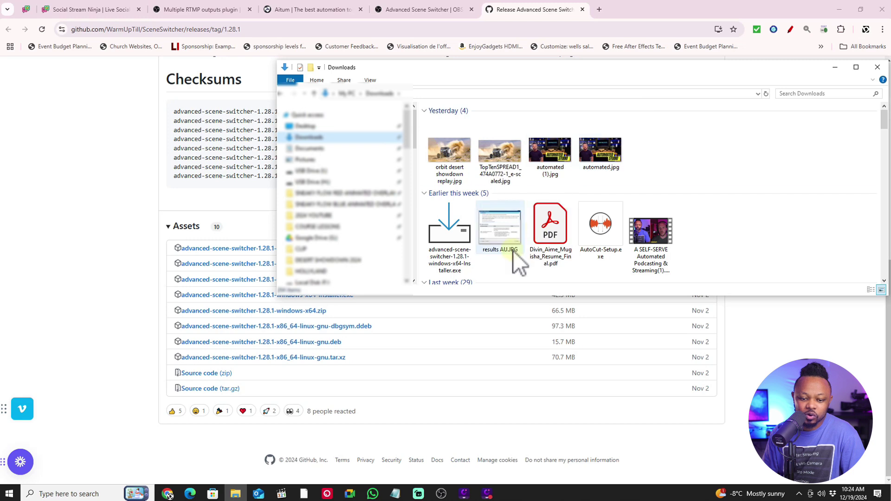
click(457, 254)
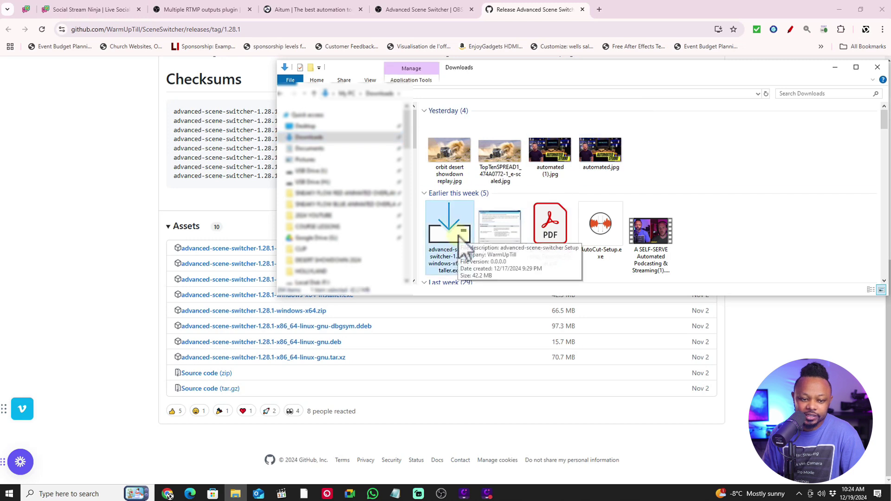
double_click(459, 239)
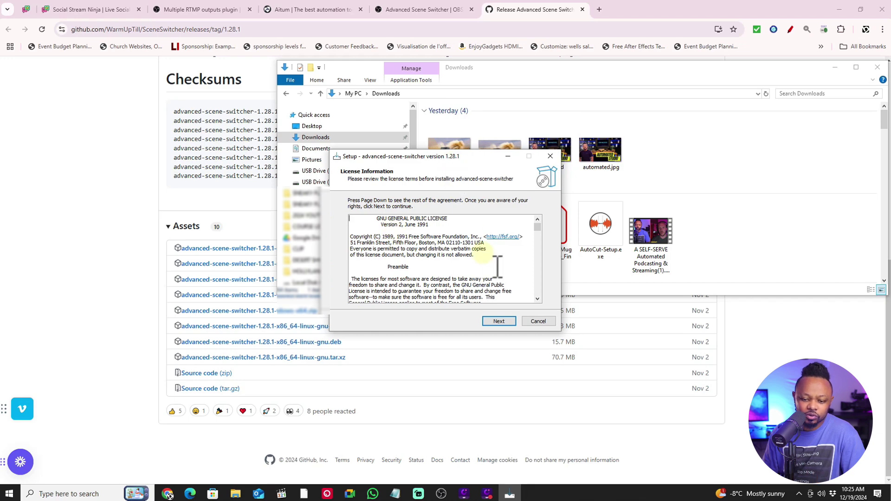
click(538, 321)
click(518, 292)
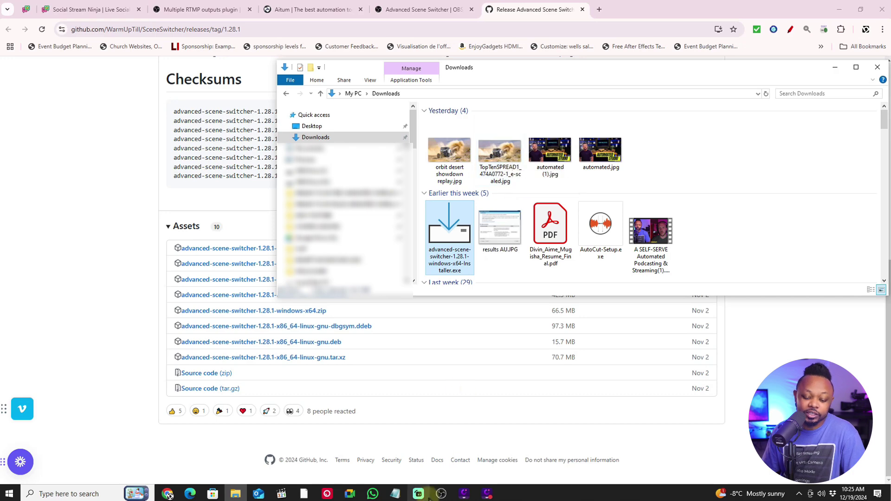
Step: Switch back to OBS, stop the running Advanced Scene Switcher and close its window
click(442, 495)
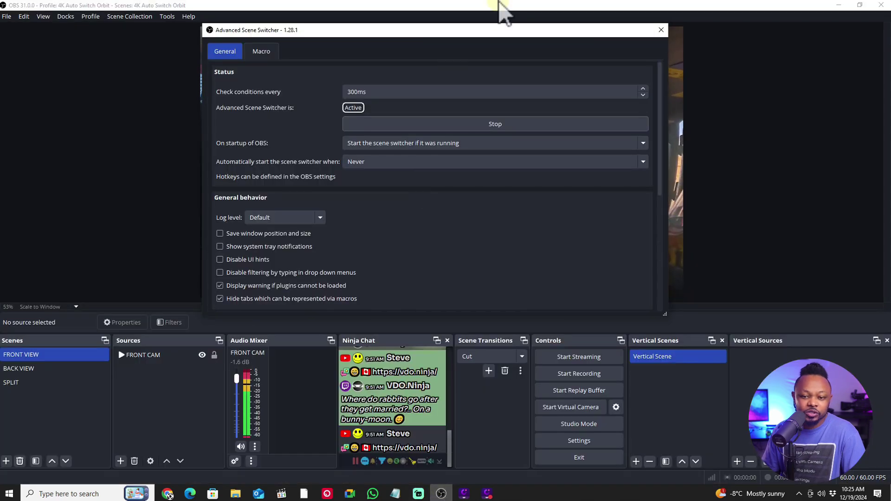
click(531, 124)
click(661, 30)
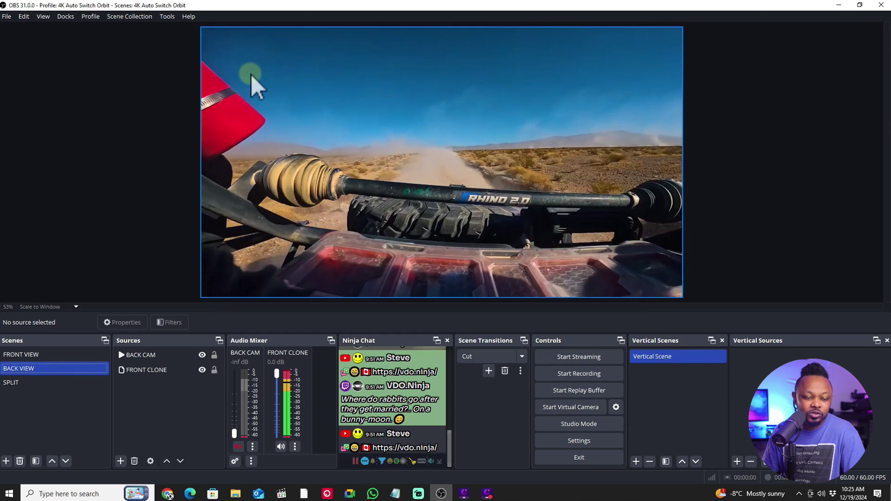
Step: Reopen the Advanced Scene Switcher window and look over its general settings
click(167, 17)
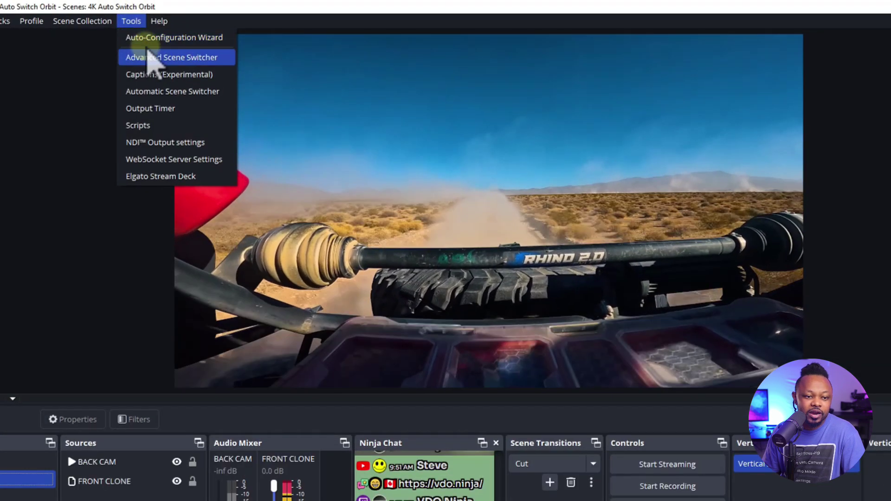
click(139, 57)
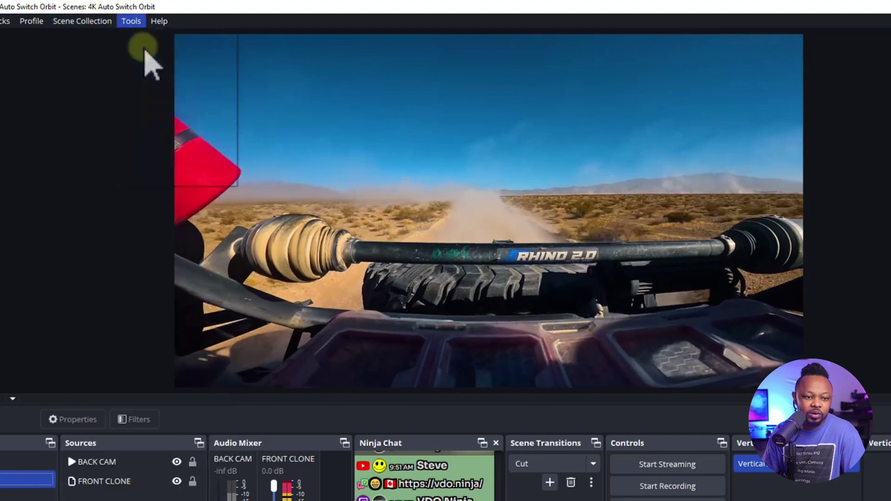
click(132, 21)
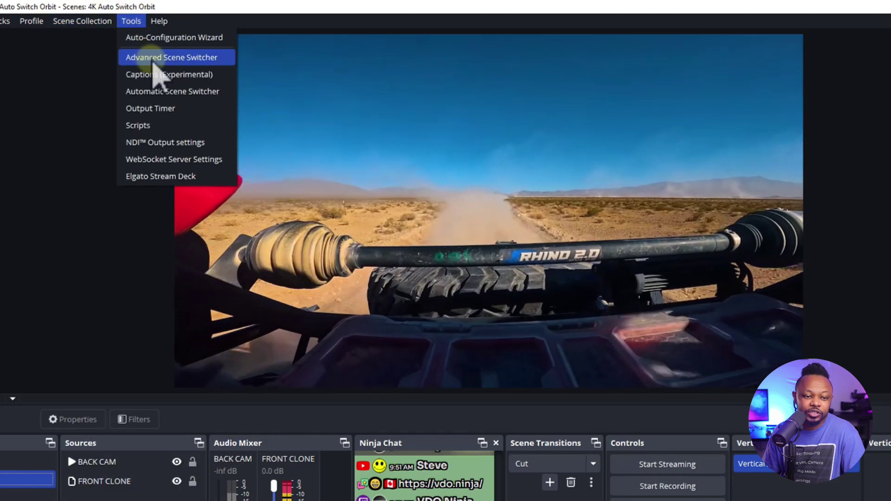
click(135, 57)
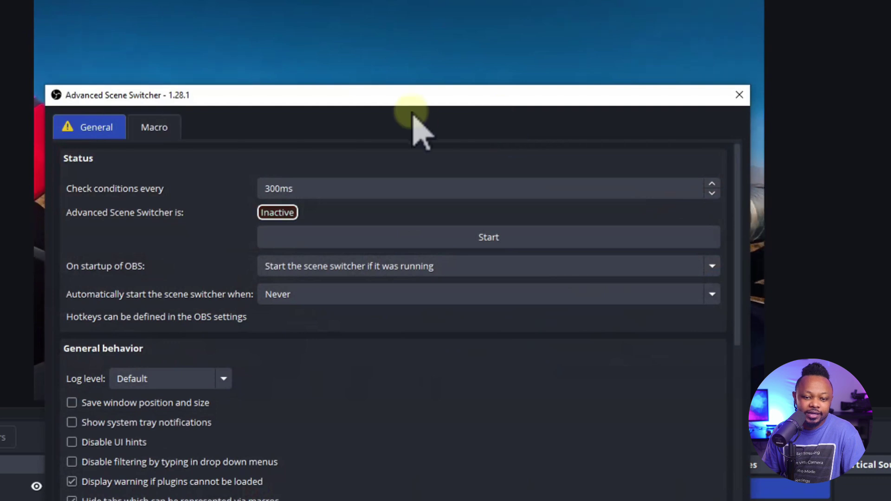
drag(413, 114, 462, 59)
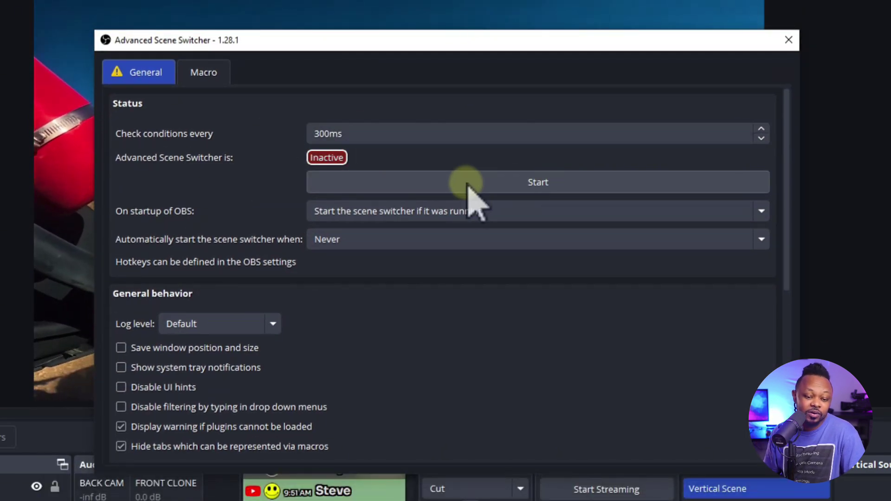
scroll(239, 268, down, 2)
scroll(234, 262, up, 2)
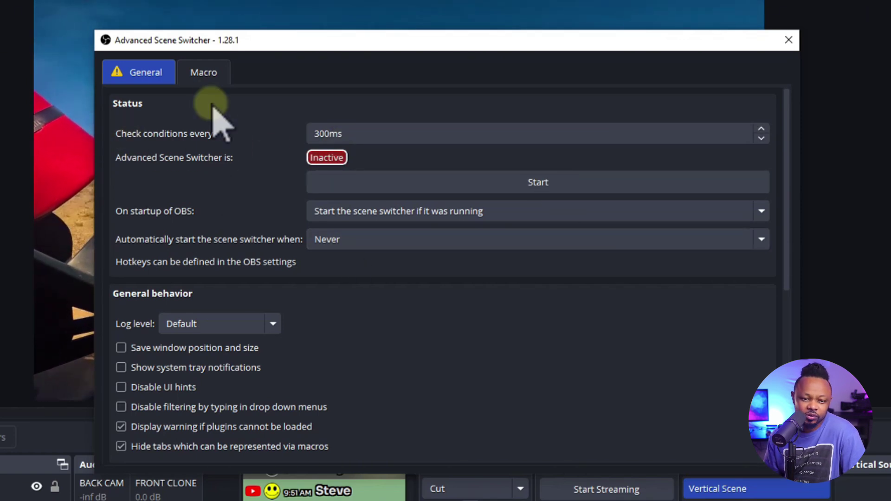
Step: View the existing macros with the Macros list widened to fit their full names, and close the Advanced Scene Switcher window
click(209, 79)
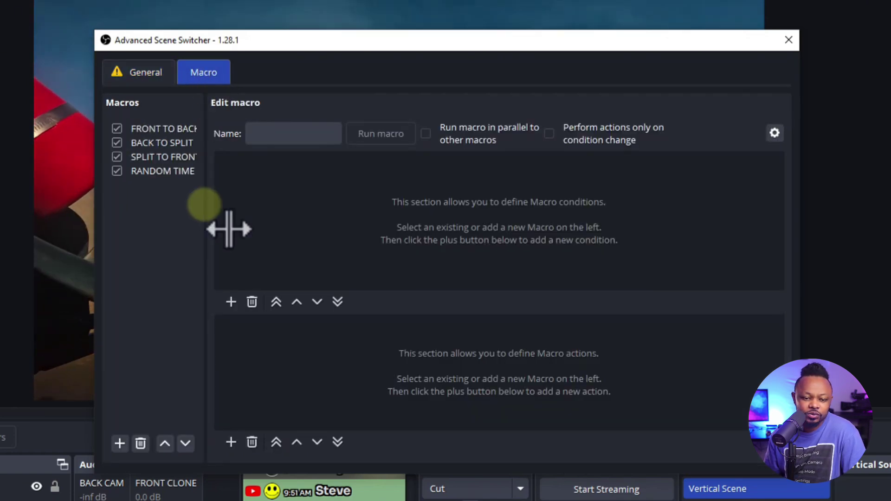
drag(207, 227, 341, 230)
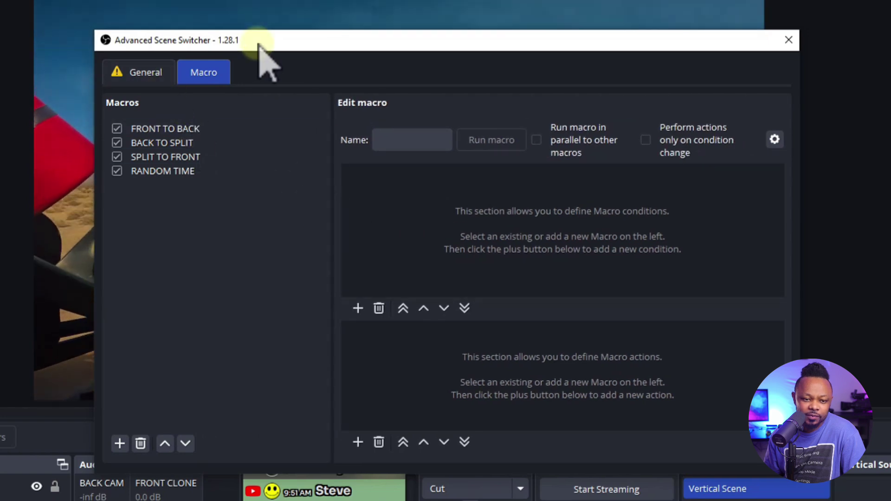
drag(257, 44, 197, 1)
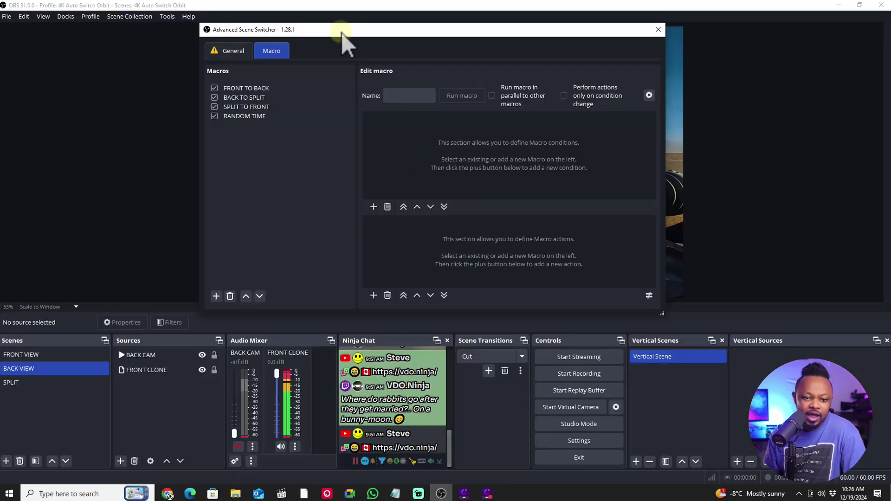
drag(258, 9, 437, 101)
click(602, 91)
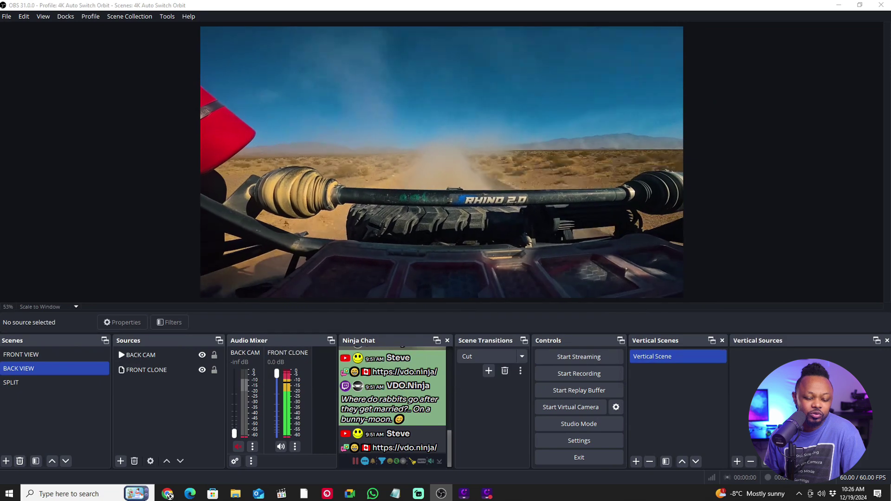
Step: Preview the FRONT VIEW, BACK VIEW and SPLIT scenes by switching between them manually
click(68, 356)
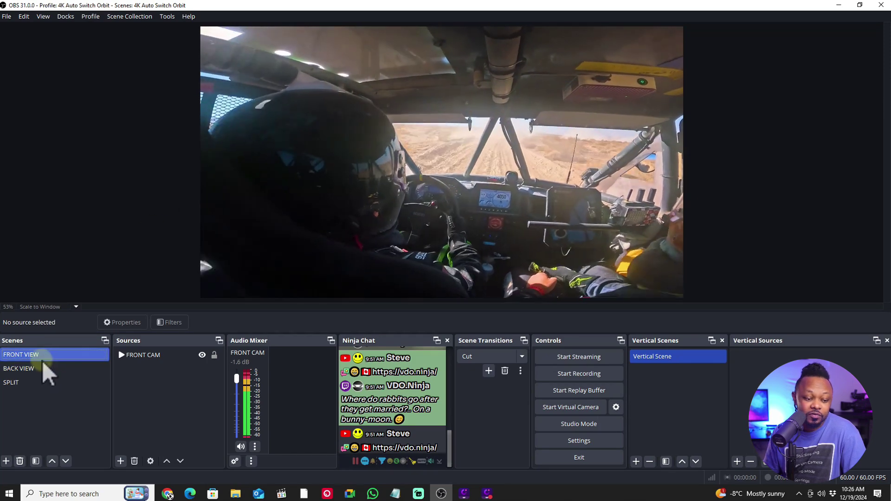
click(43, 373)
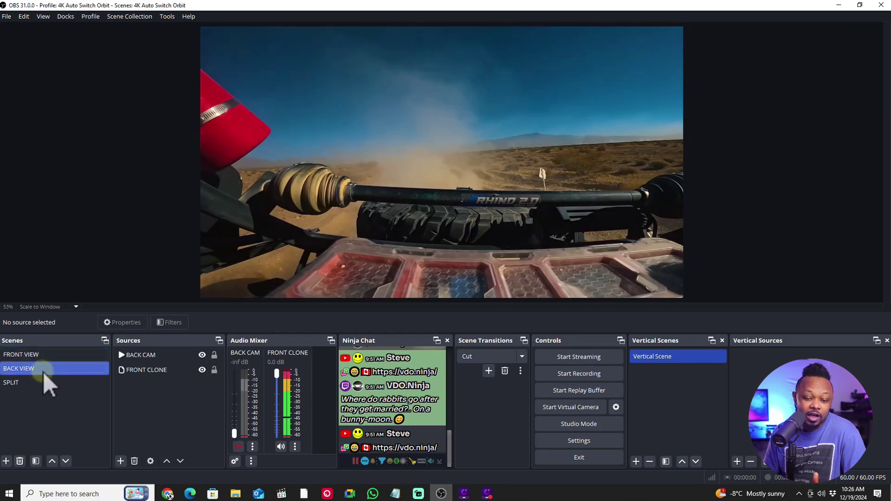
click(34, 384)
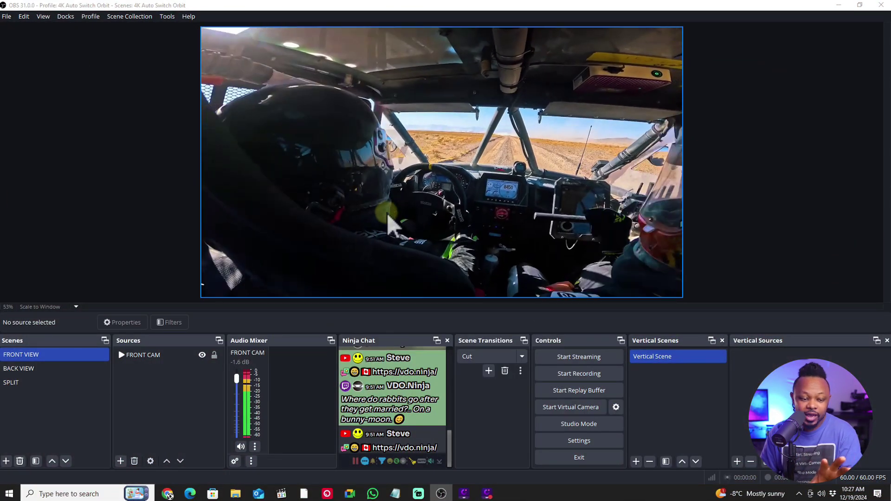
click(38, 373)
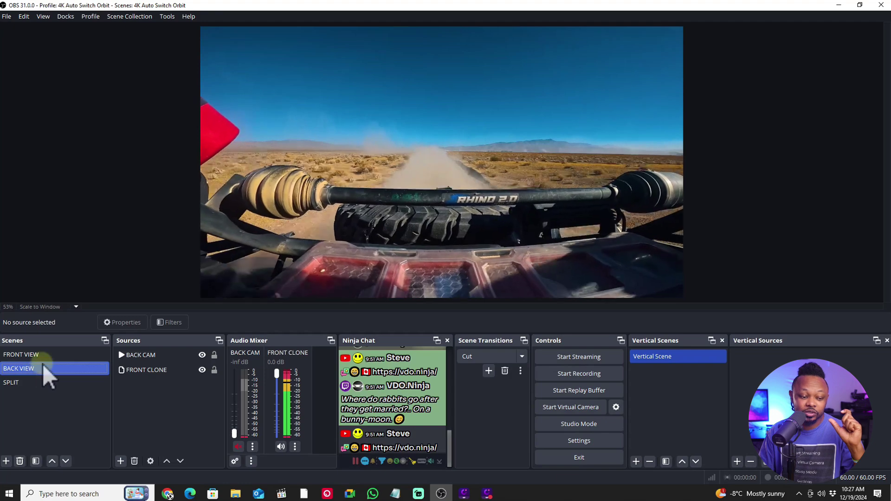
click(47, 355)
click(46, 368)
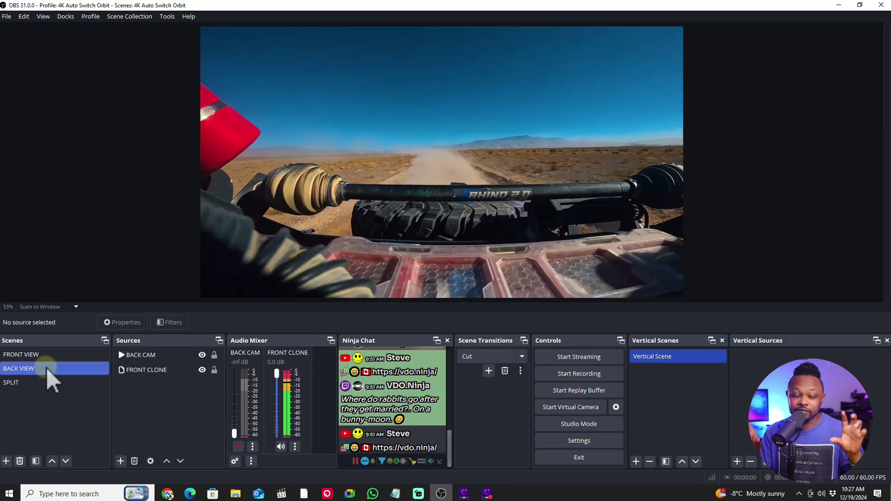
click(40, 380)
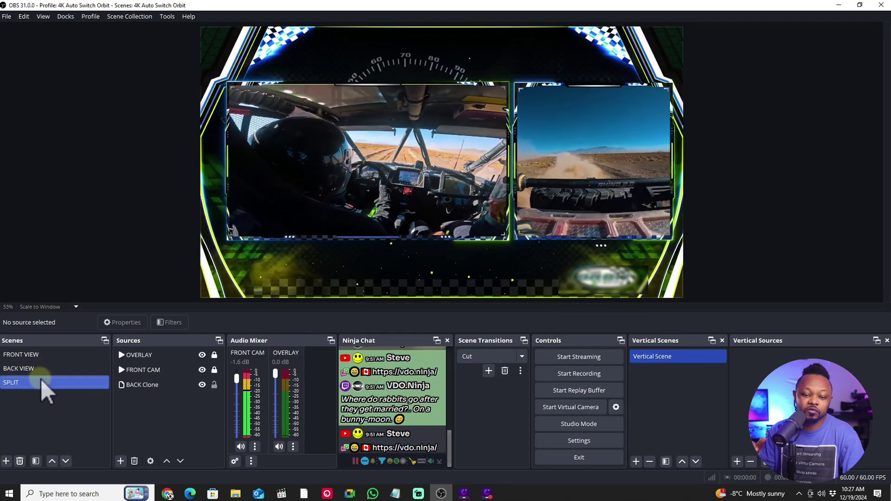
Step: Check the media file and playback properties of the FRONT CAM source in the FRONT VIEW scene
click(43, 357)
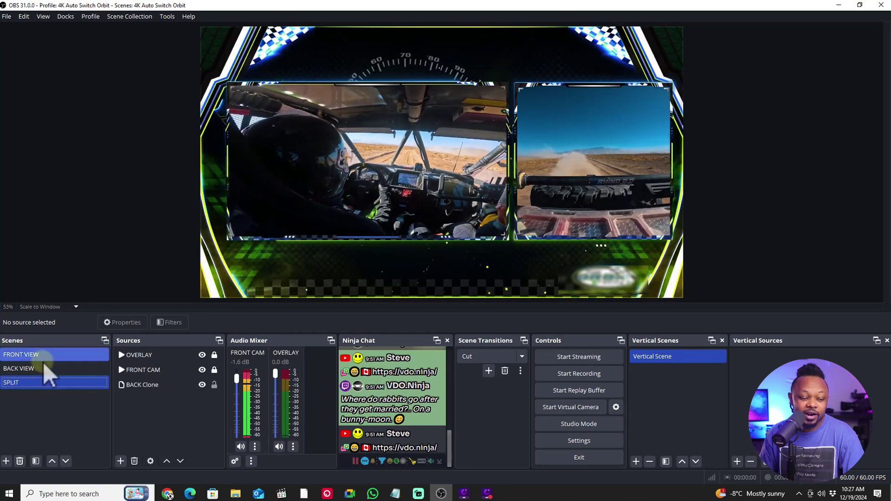
click(172, 360)
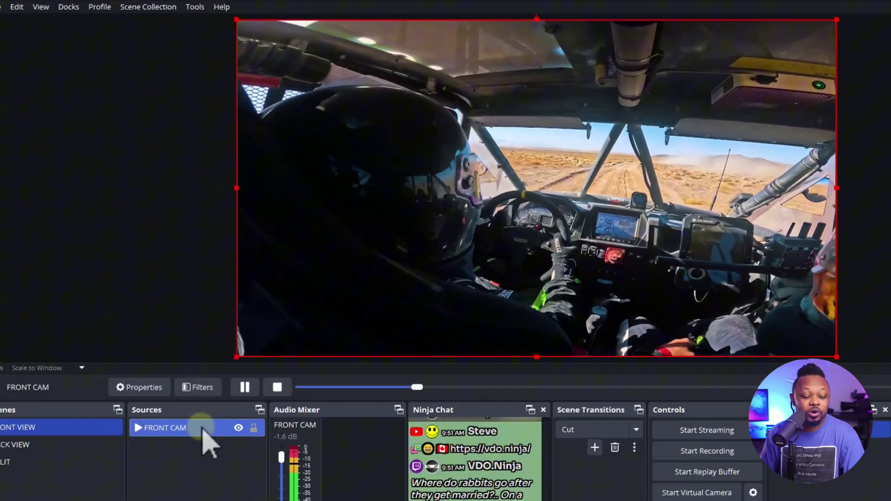
right_click(203, 428)
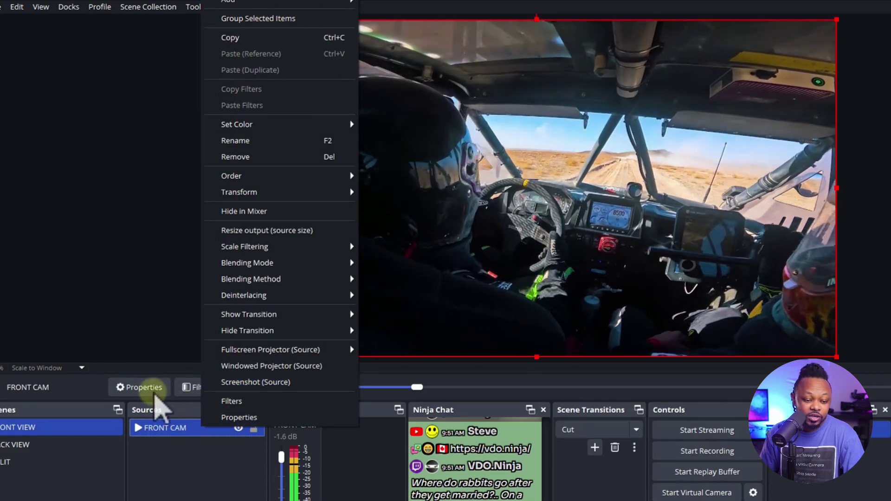
click(145, 387)
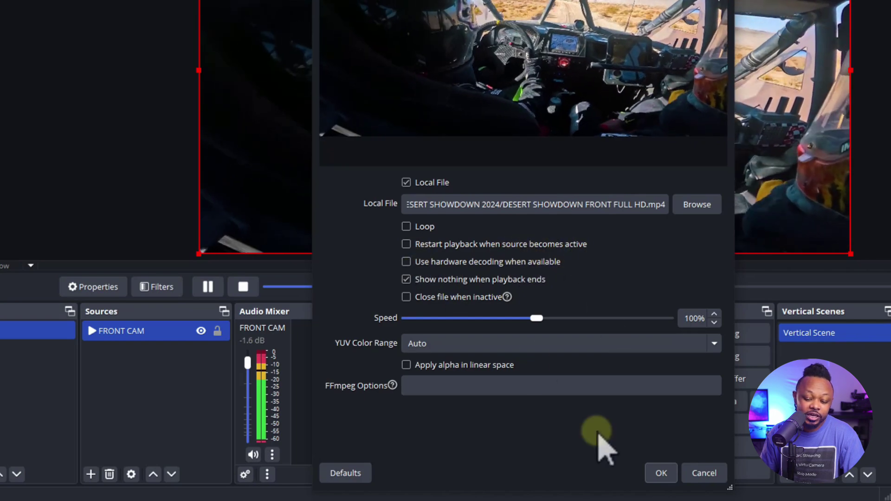
click(664, 475)
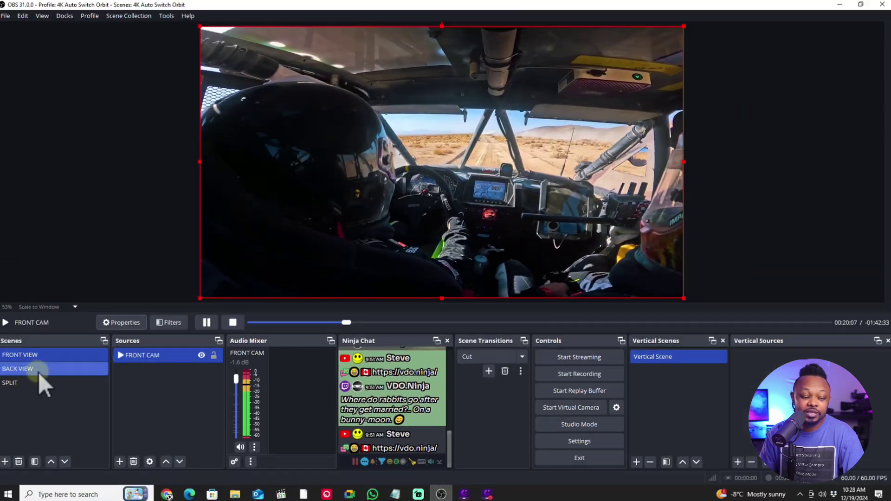
Step: Preview the BACK VIEW scene and return to the FRONT VIEW scene
click(5, 353)
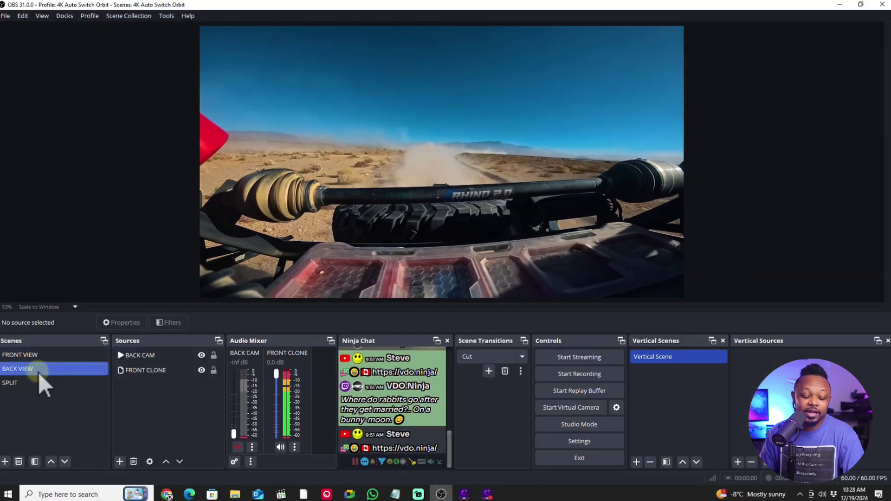
click(4, 332)
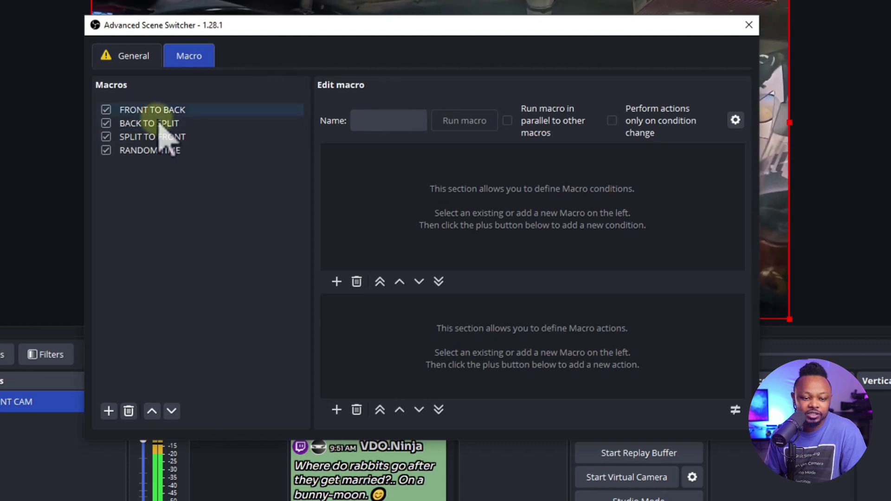
Step: Review the conditions and actions of the existing FRONT TO BACK, BACK TO SPLIT, SPLIT TO FRONT and RANDOM TIME macros
click(188, 111)
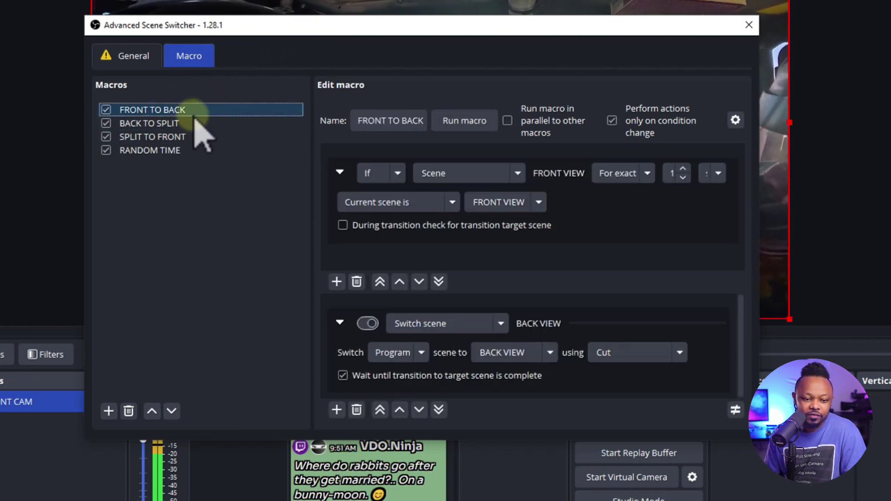
click(188, 124)
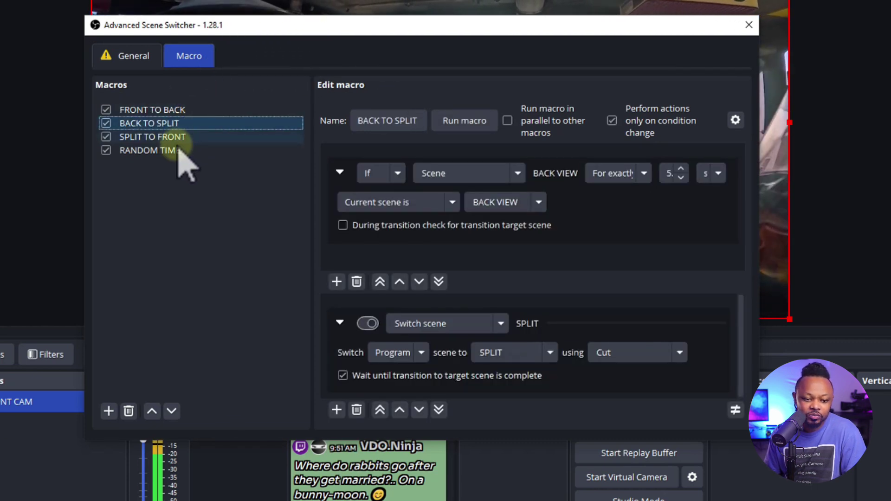
click(178, 137)
click(176, 153)
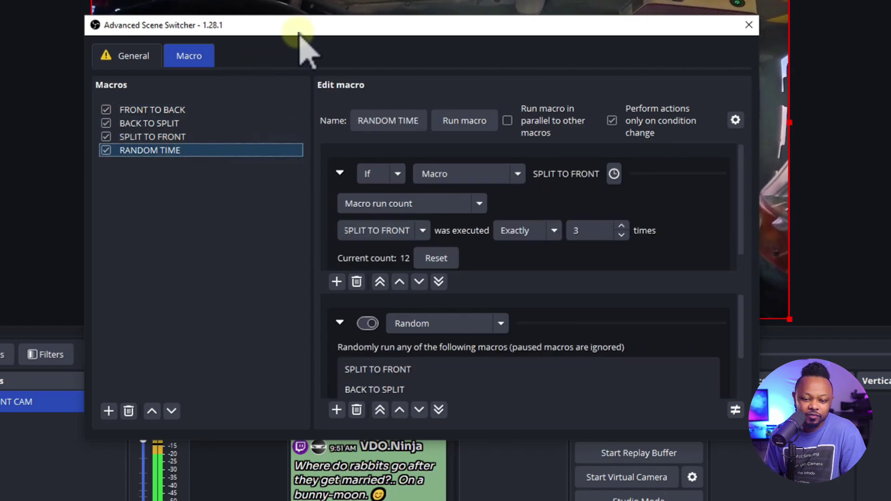
drag(325, 29, 338, 0)
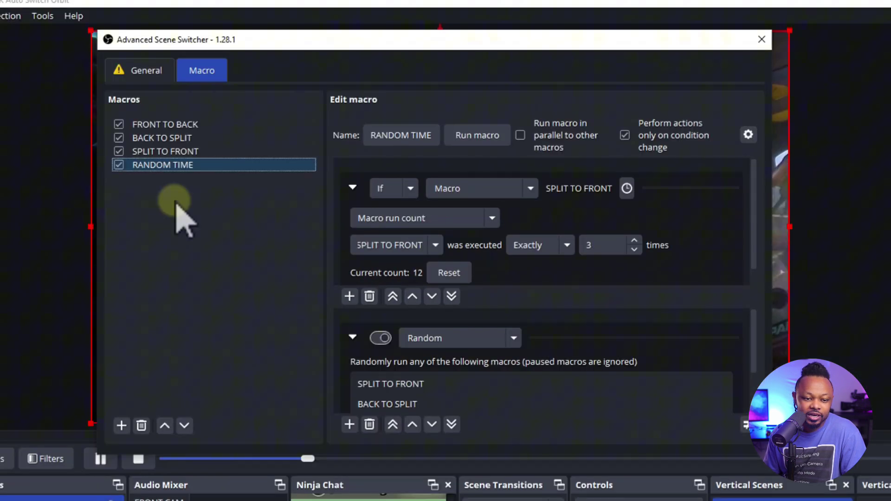
click(176, 95)
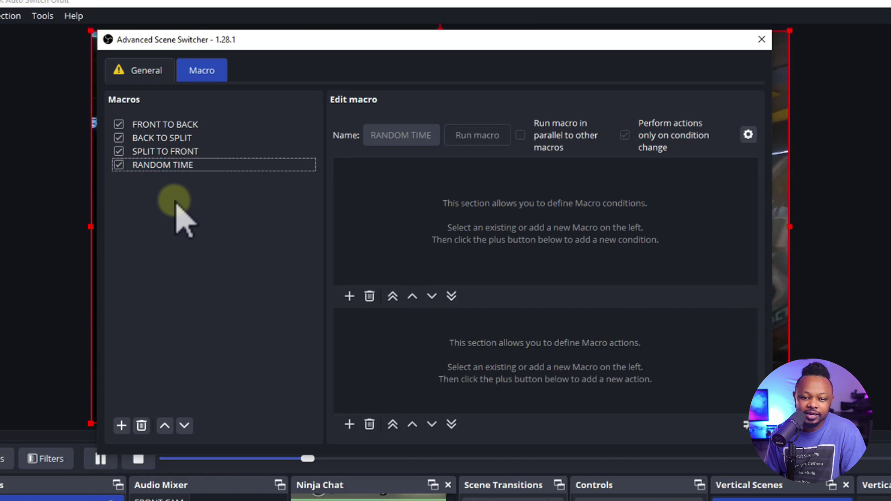
click(192, 124)
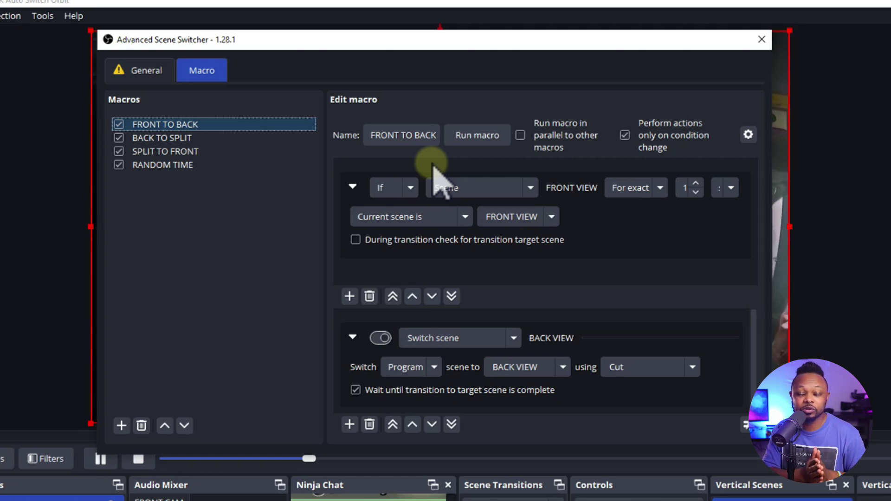
click(288, 229)
Step: Add a new macro named FRONT 12 SECONDS
click(121, 425)
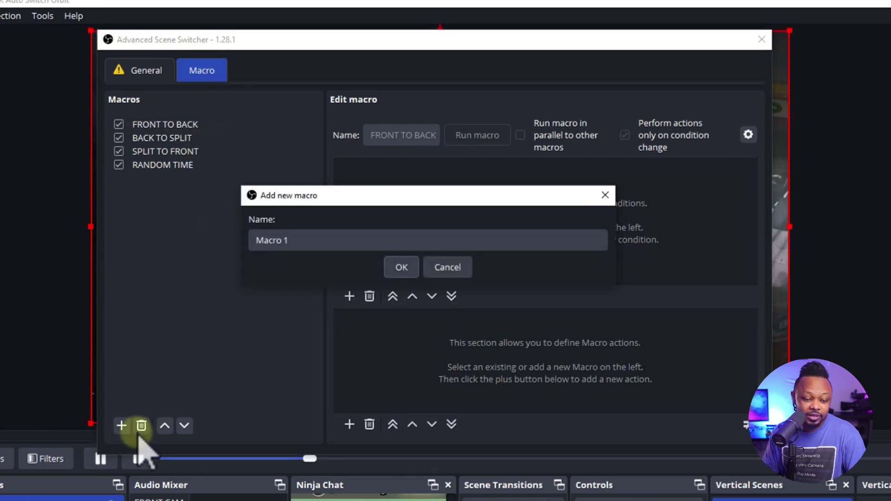
drag(324, 242, 251, 246)
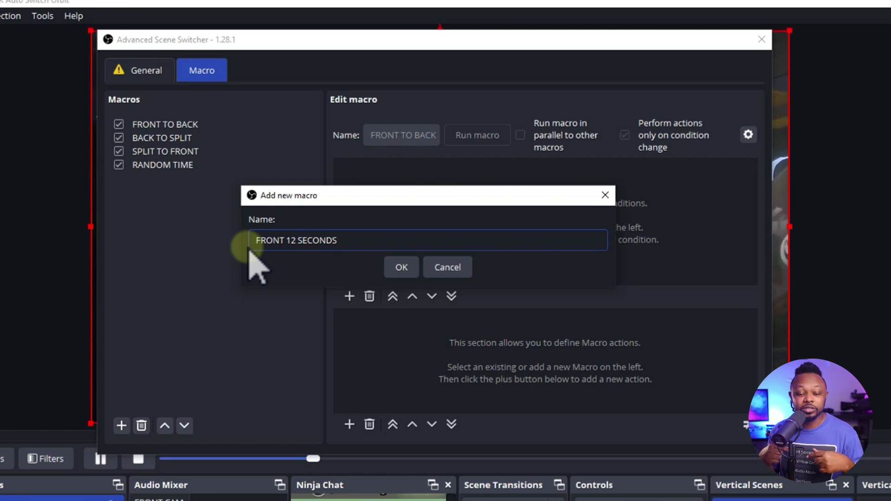
click(400, 267)
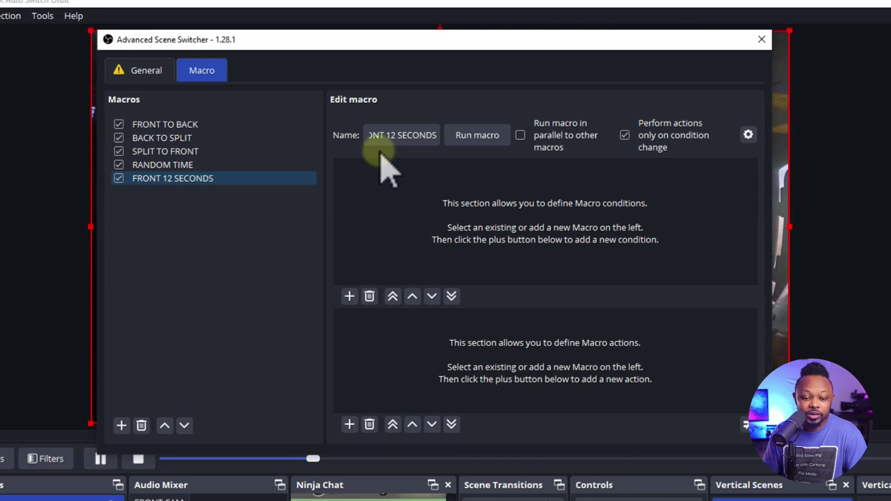
click(394, 141)
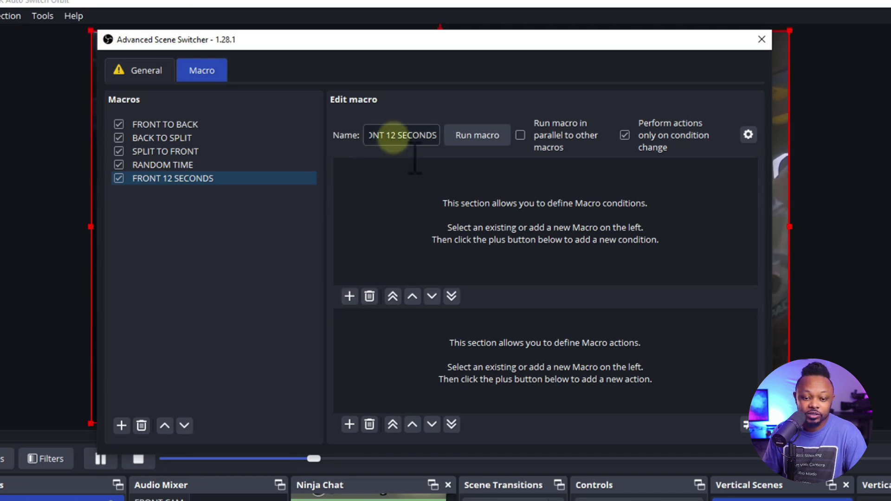
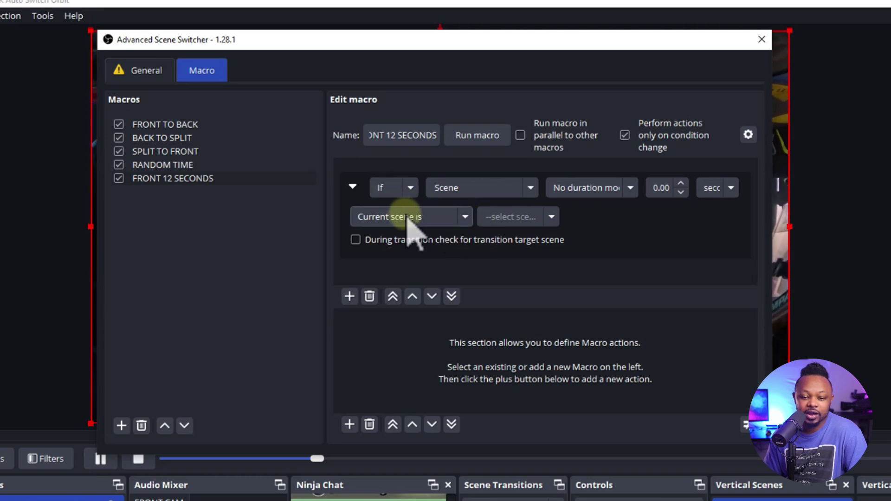
Step: Give the FRONT 12 SECONDS macro a Scene condition requiring the current scene to be FRONT VIEW for exactly 12 seconds
click(461, 217)
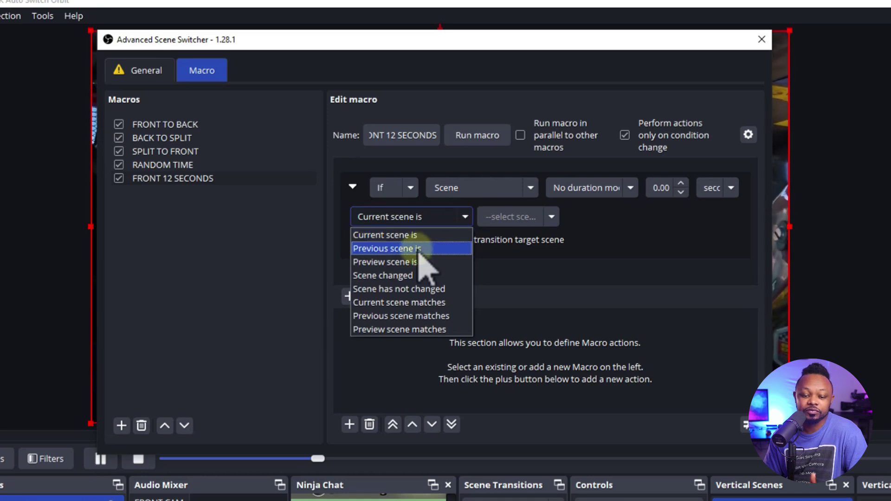
click(464, 218)
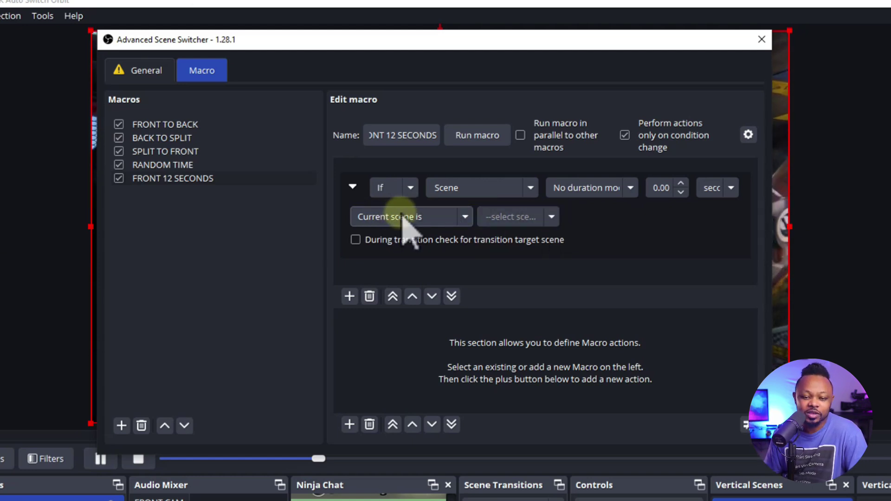
click(552, 218)
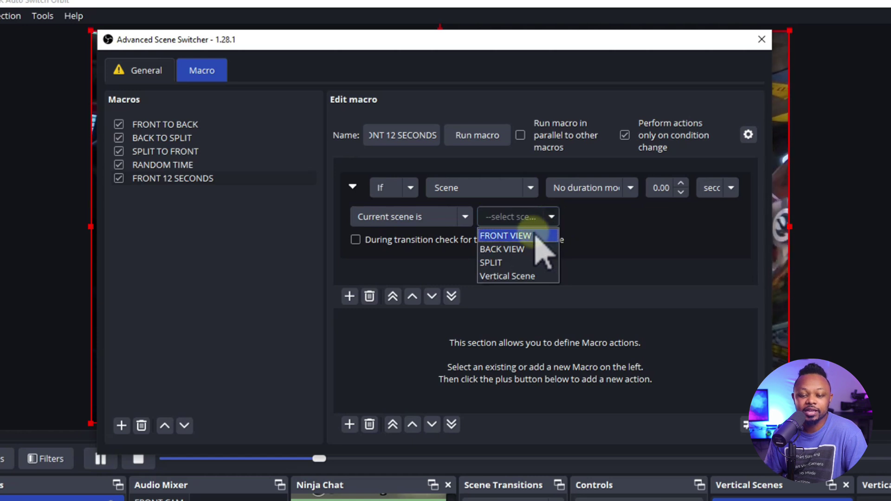
click(540, 246)
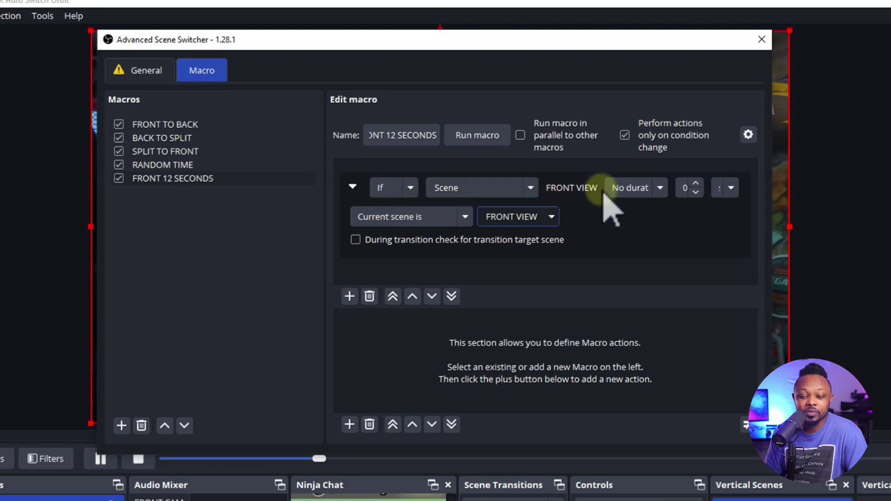
click(660, 188)
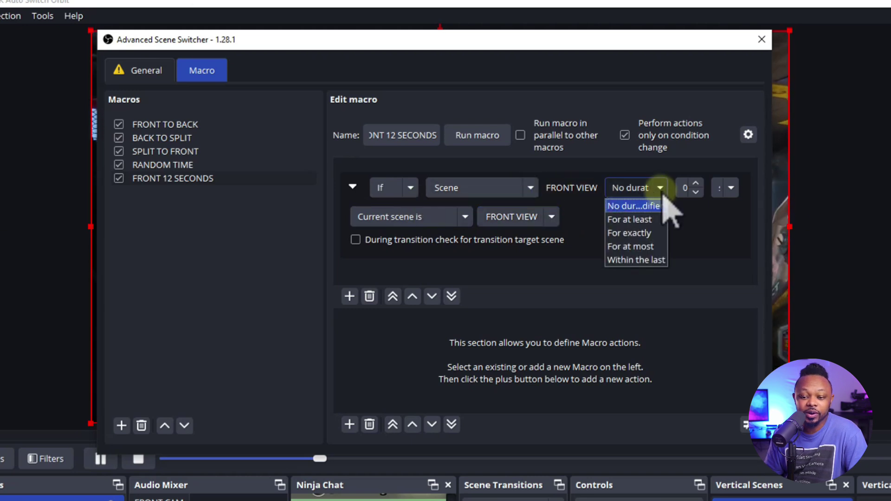
click(652, 234)
click(686, 188)
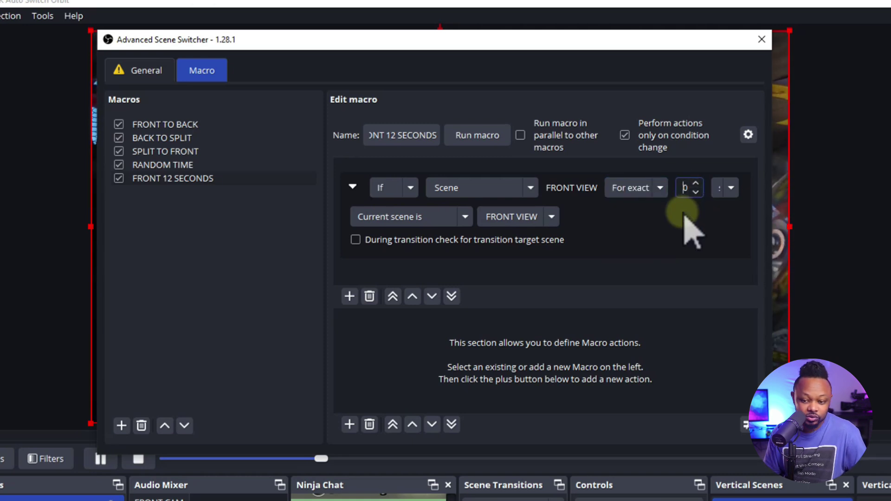
click(685, 211)
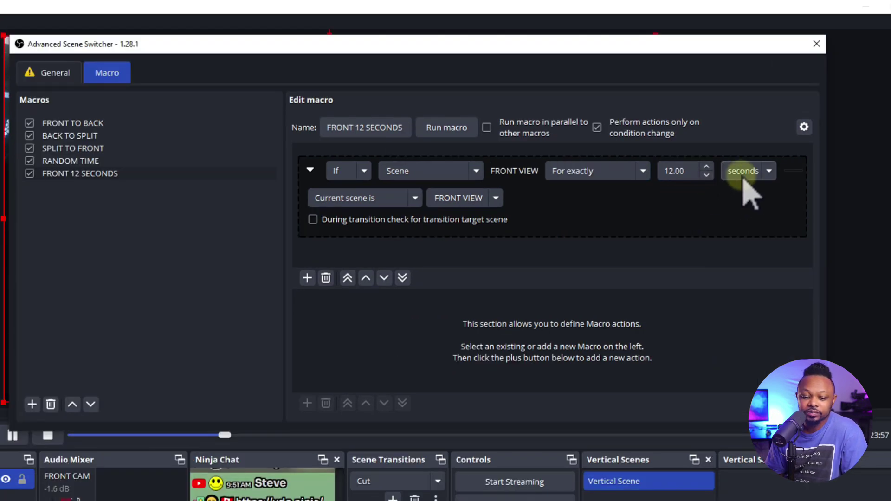
Step: Add a Switch scene action to FRONT 12 SECONDS that switches the program scene to BACK VIEW using the Cut transition
click(308, 403)
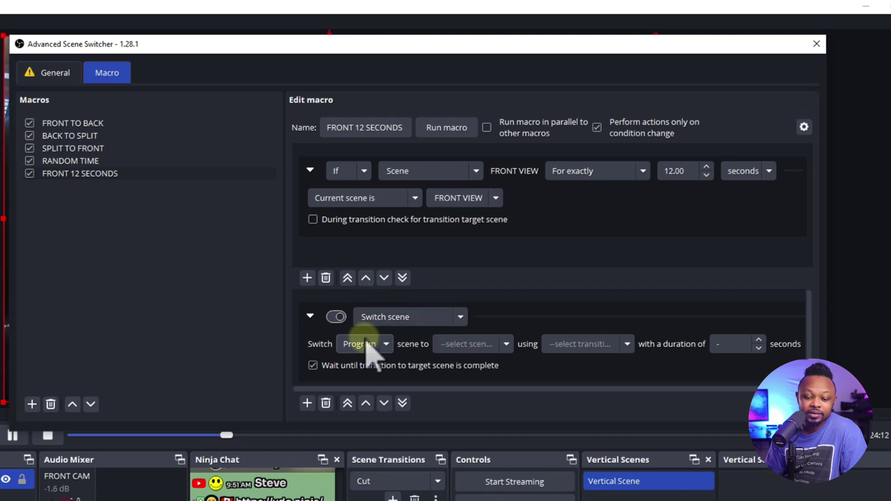
click(460, 317)
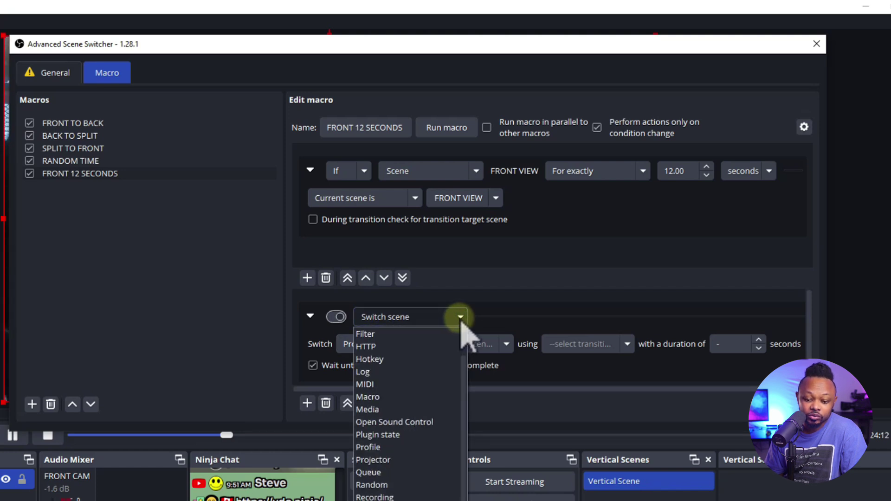
click(460, 318)
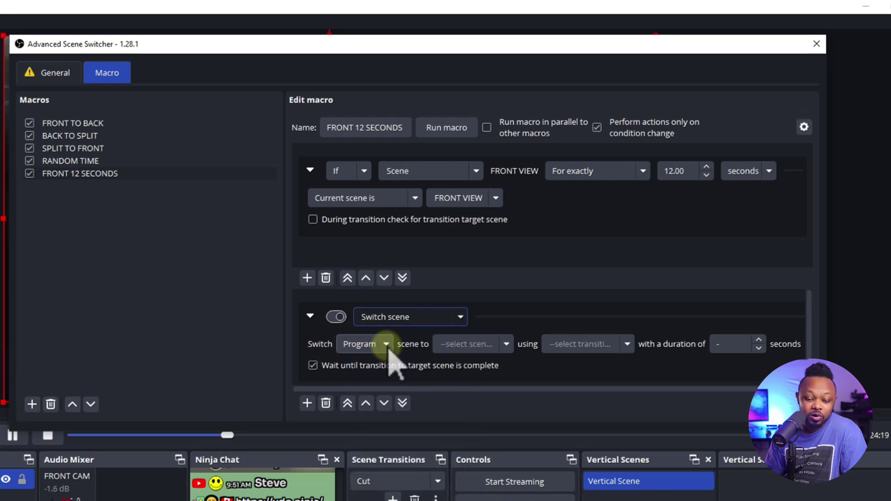
click(506, 344)
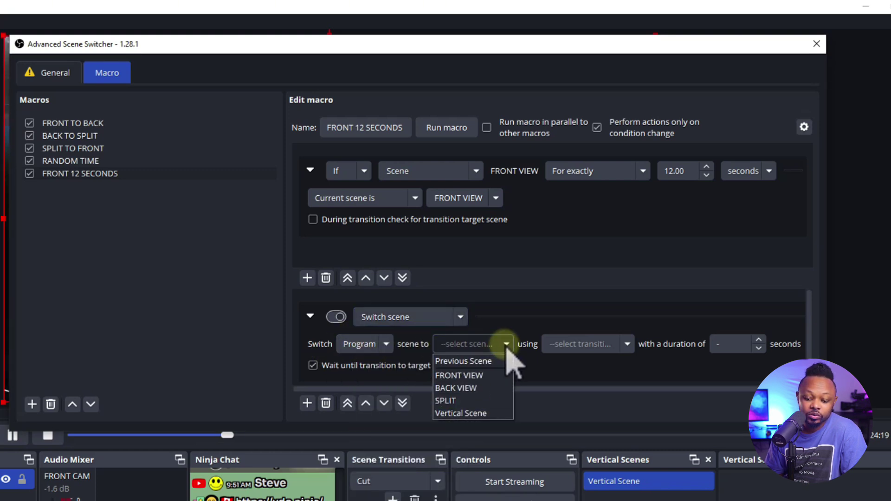
click(473, 389)
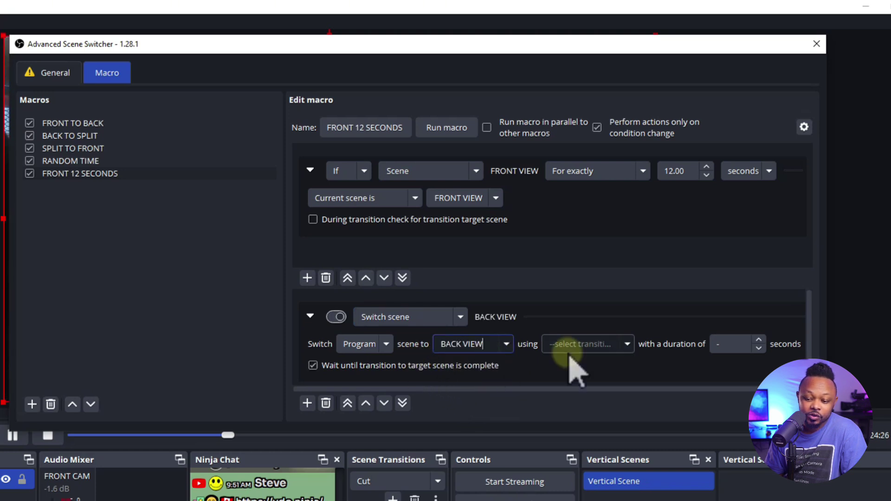
click(627, 345)
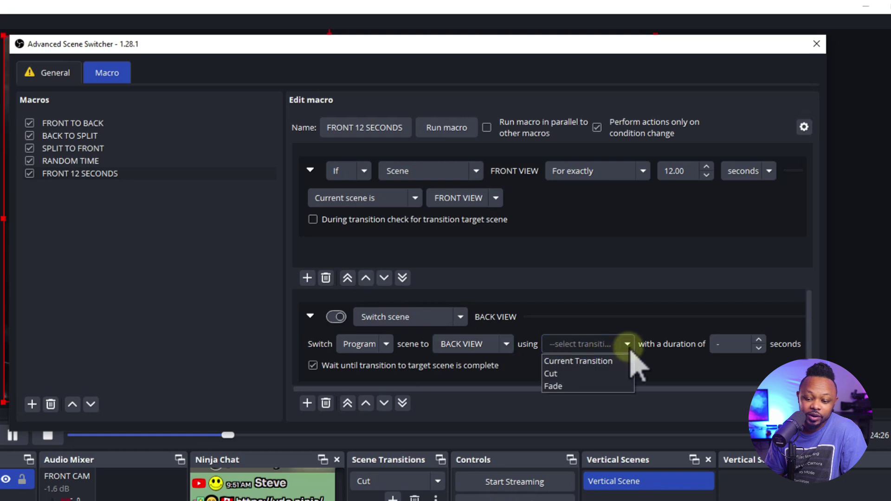
click(571, 374)
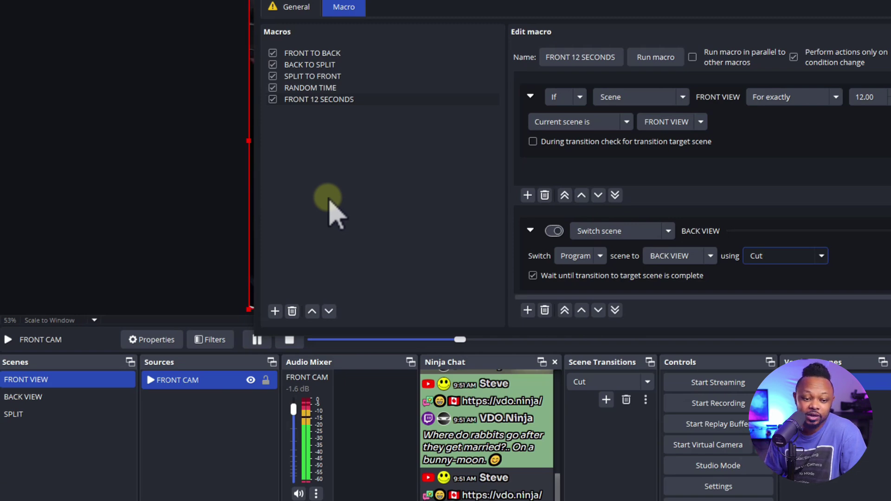
Step: Add another macro named BACK VIEW 12 SECS
click(275, 311)
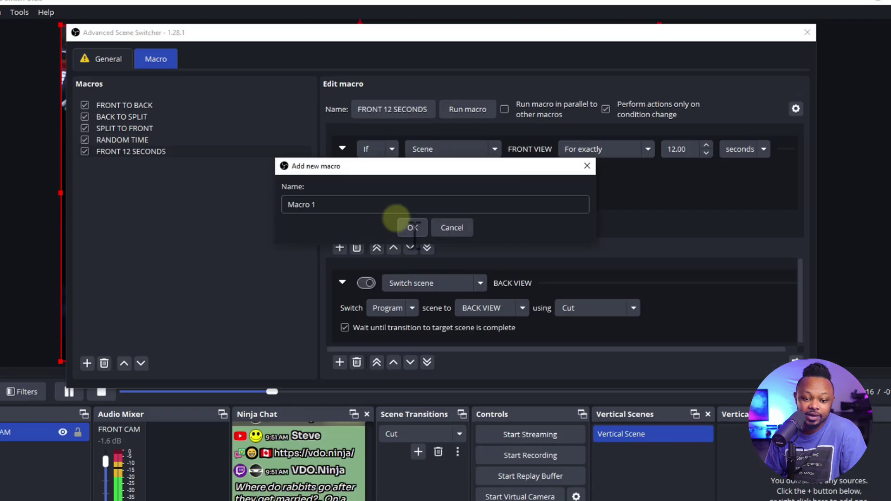
drag(316, 204, 288, 206)
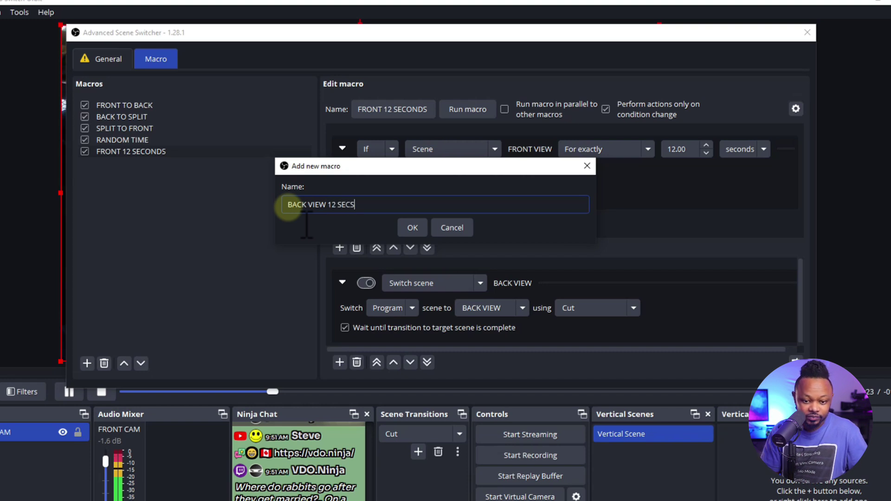
click(412, 228)
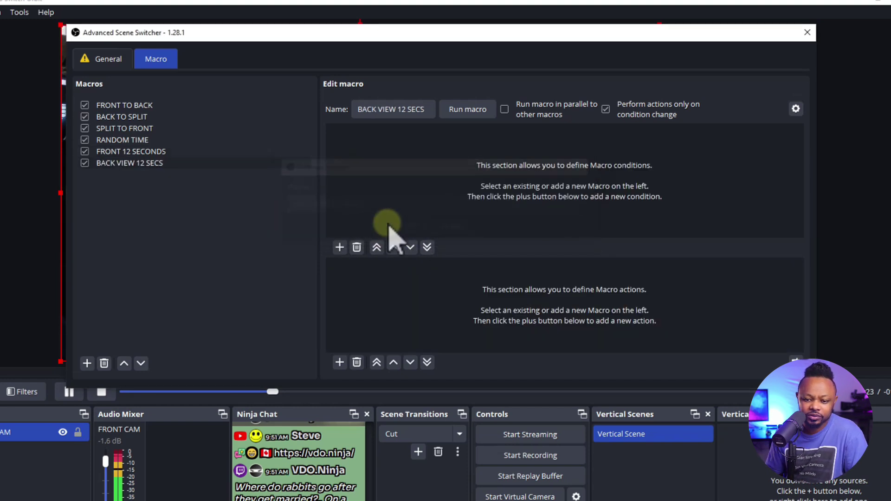
Step: Add a Scene condition to BACK VIEW 12 SECS with BACK VIEW as the current scene and a duration value of 5 seconds
click(339, 247)
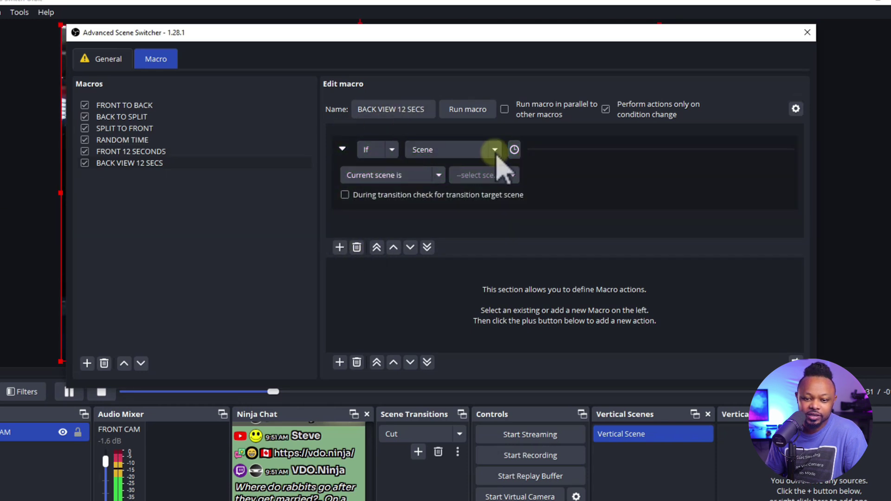
click(512, 175)
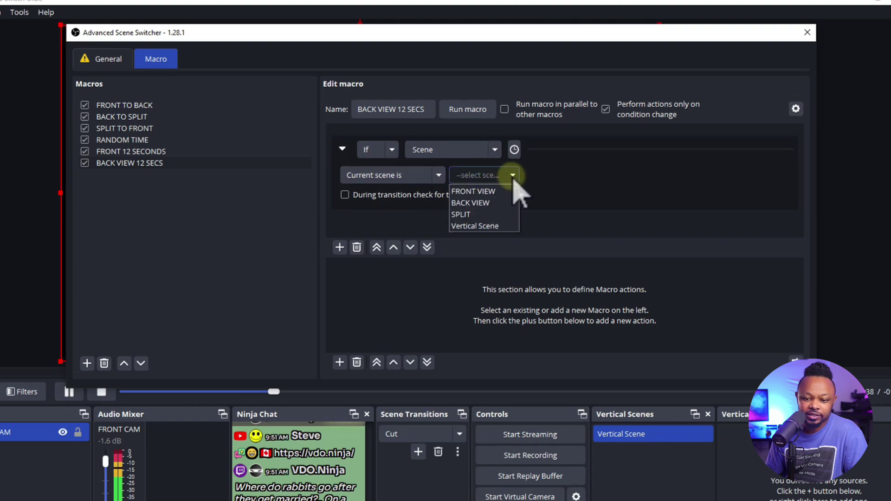
click(477, 202)
click(559, 149)
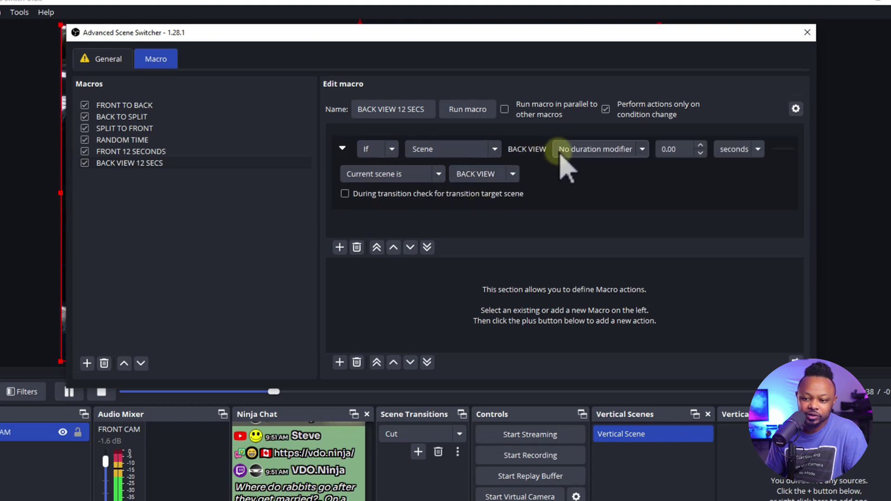
click(674, 149)
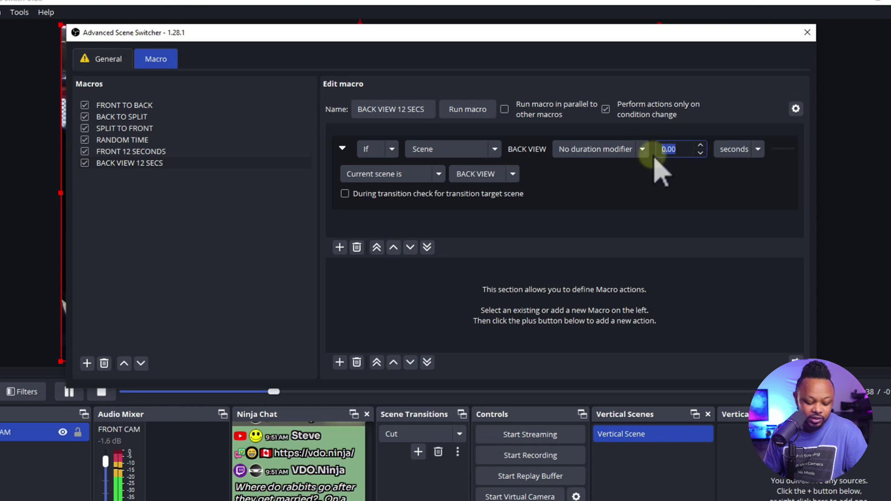
text(5)
click(601, 172)
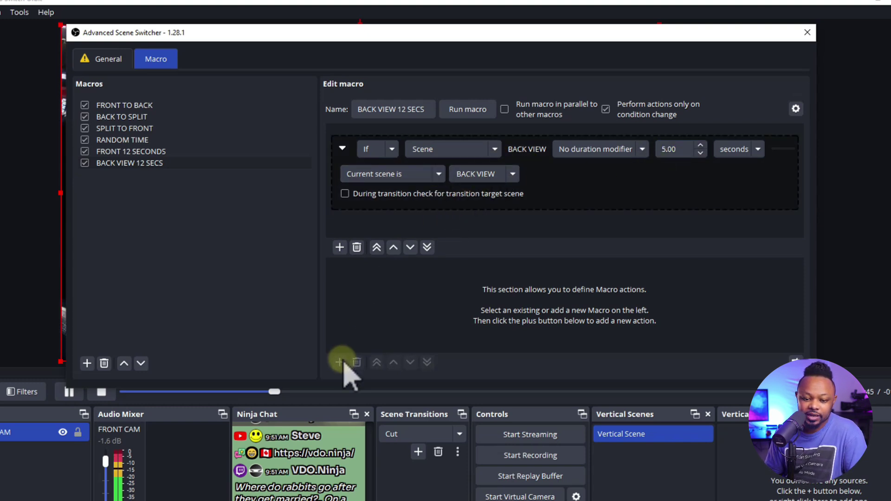
Step: Add a Switch scene action to BACK VIEW 12 SECS that switches the program scene to SPLIT using the Cut transition
click(349, 319)
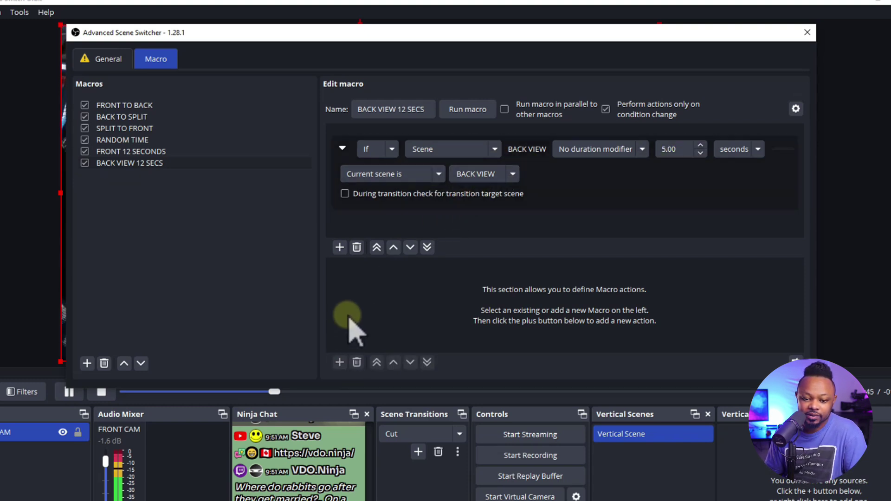
click(339, 362)
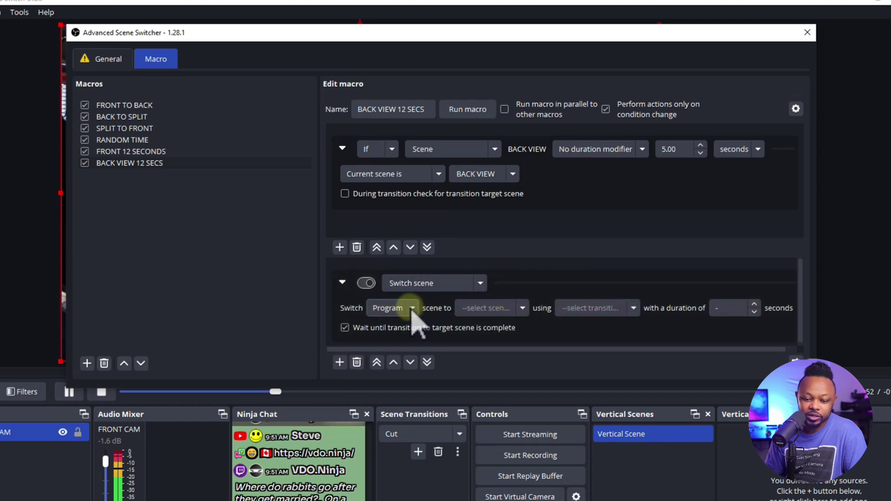
click(519, 308)
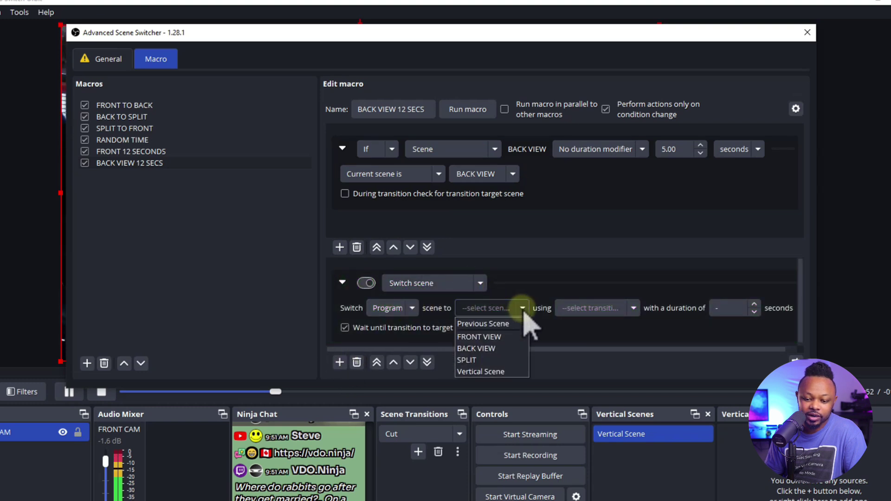
click(501, 360)
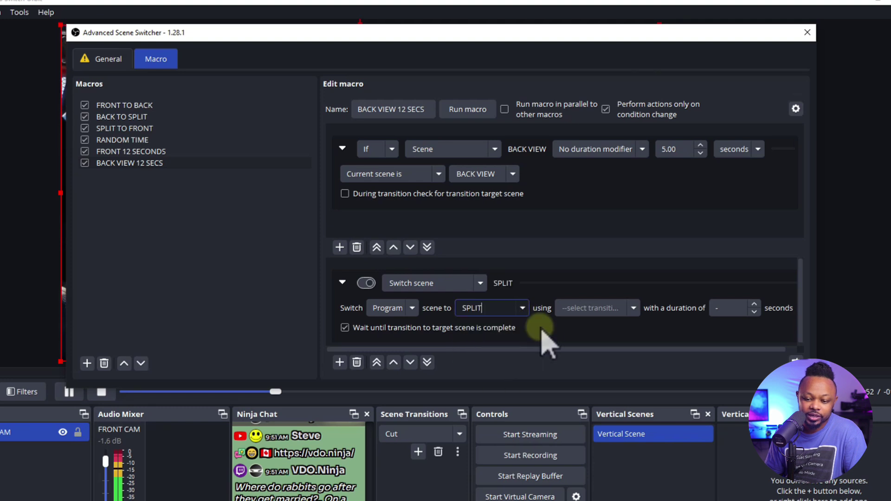
click(633, 308)
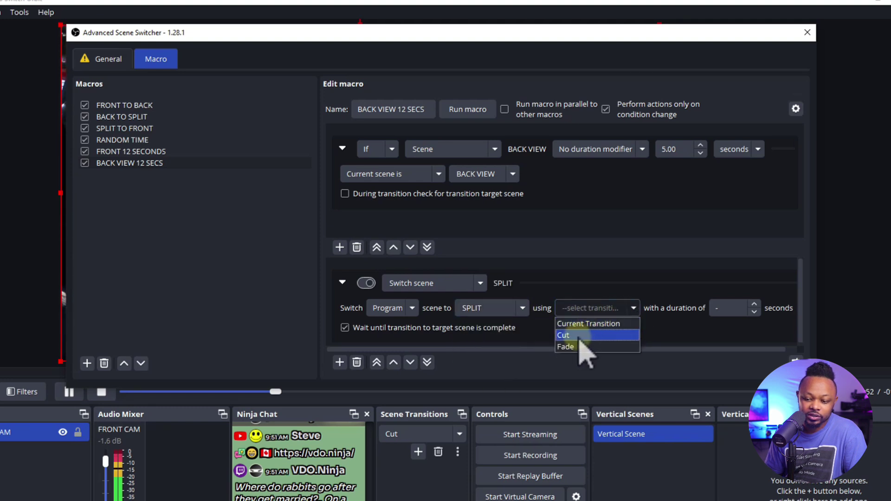
click(624, 336)
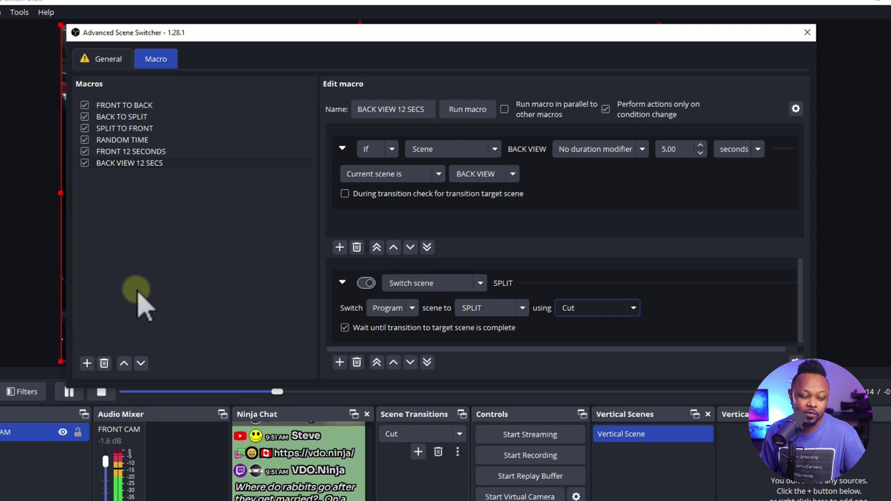
Step: Add a new macro named SPLIT 10 SECS
click(87, 362)
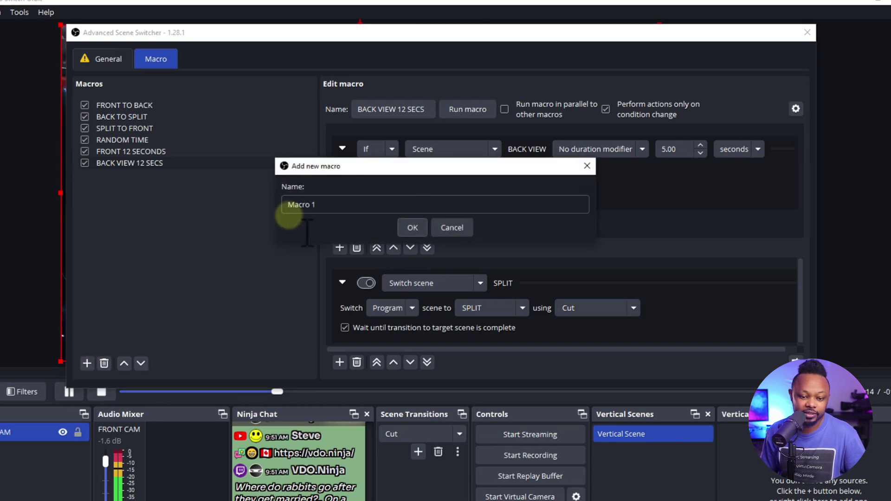
drag(315, 205, 280, 214)
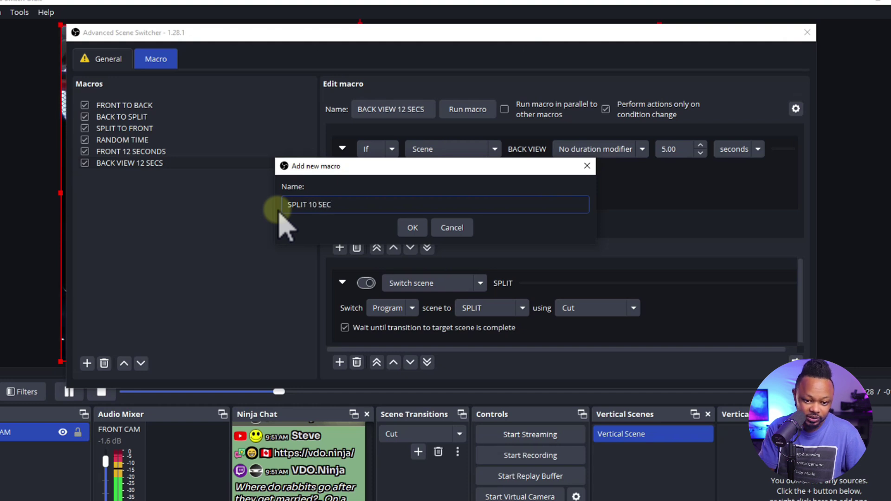
click(411, 228)
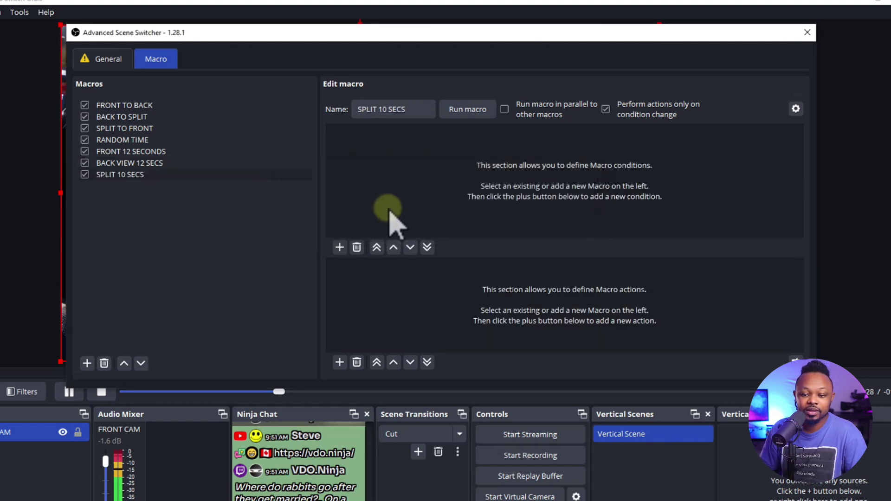
Step: Give SPLIT 10 SECS a Scene condition requiring the current scene to be SPLIT for exactly 10 seconds
click(340, 247)
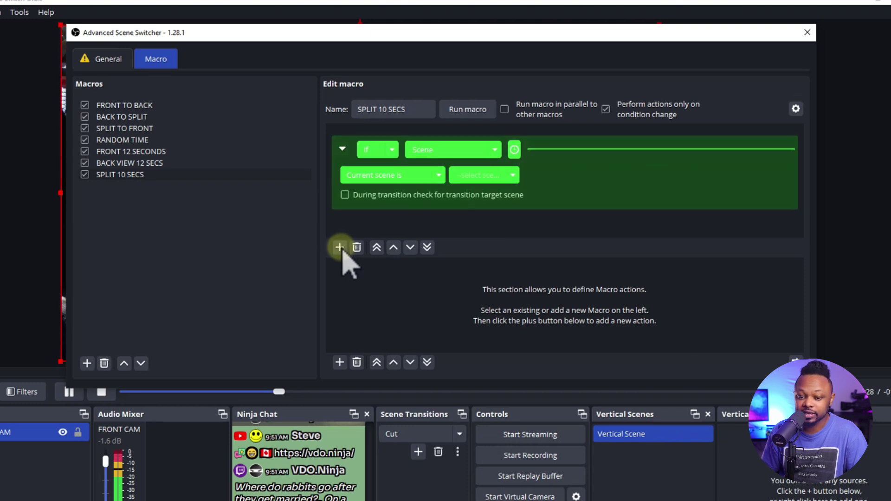
click(495, 150)
click(494, 149)
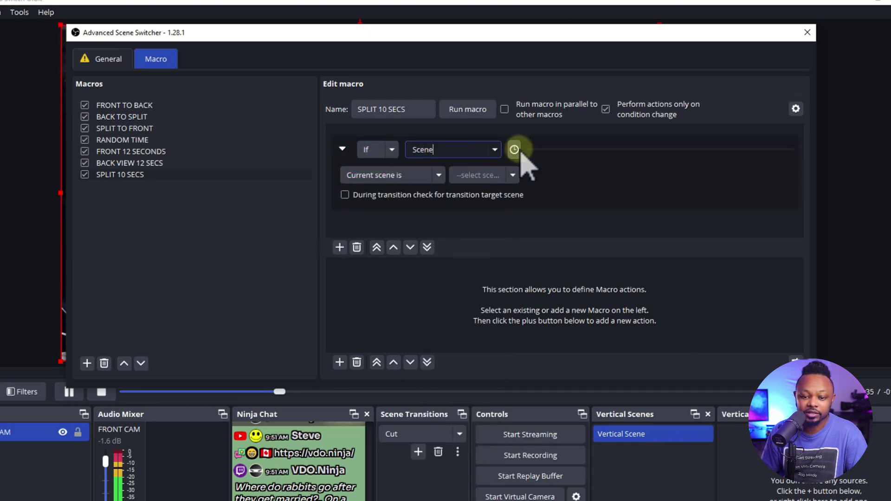
click(513, 175)
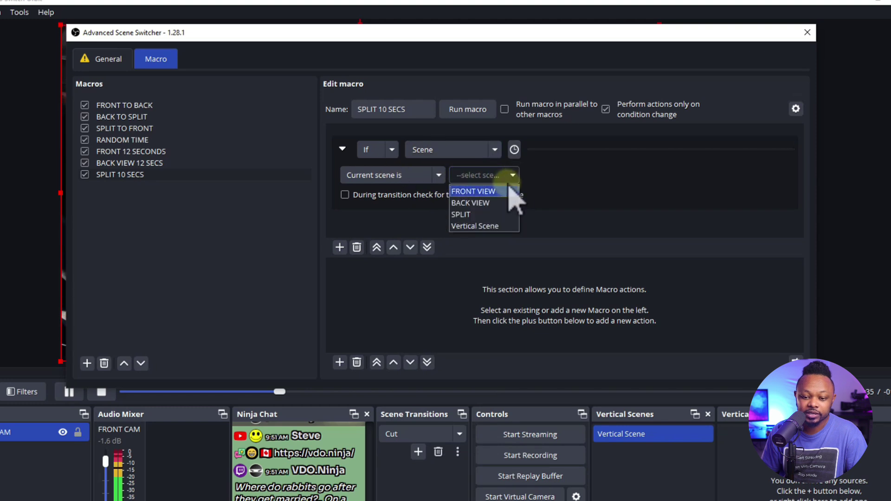
click(490, 215)
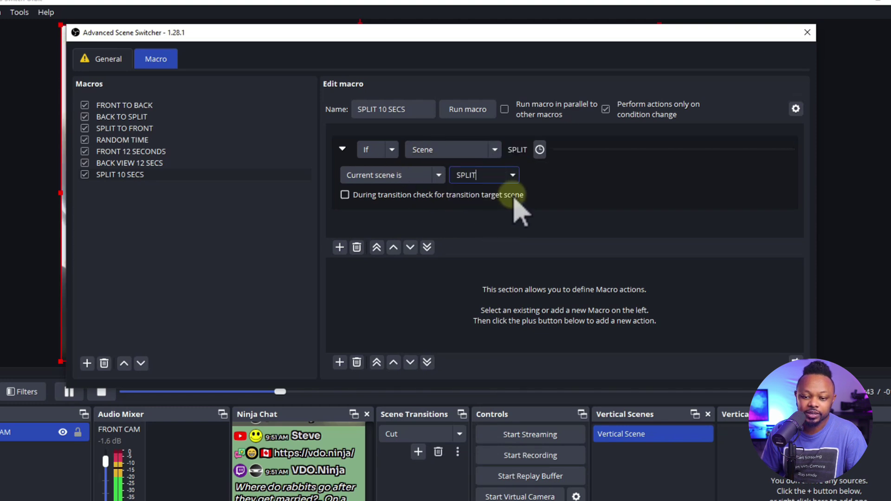
click(538, 150)
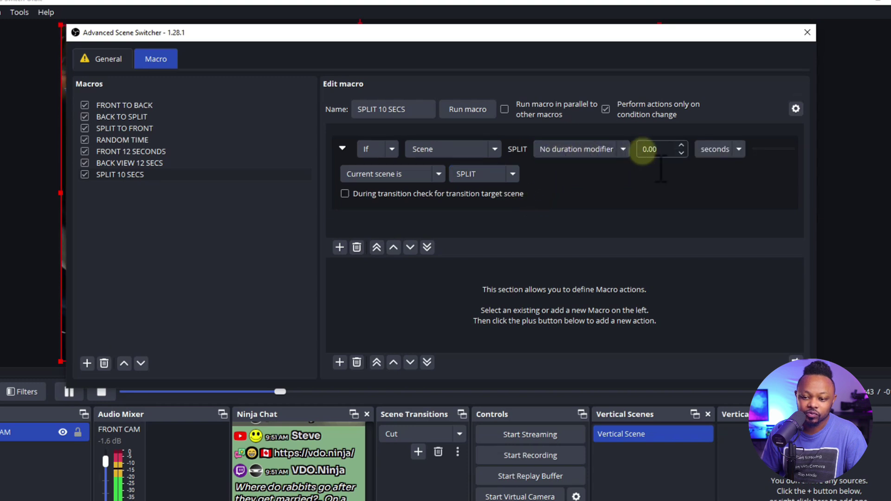
click(624, 150)
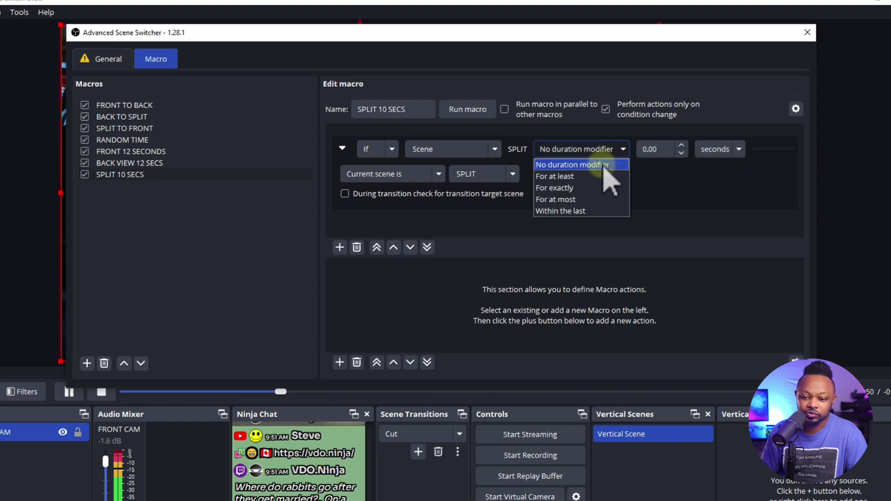
click(588, 187)
double_click(645, 149)
text(1)
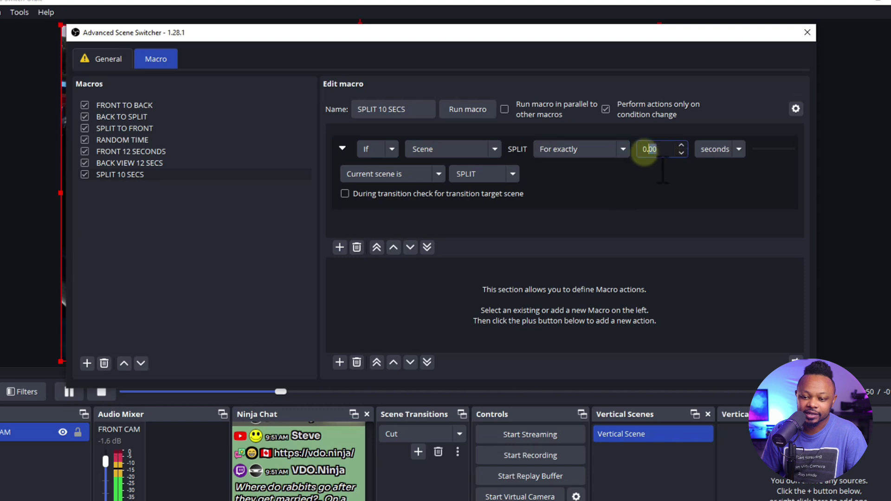
text(0)
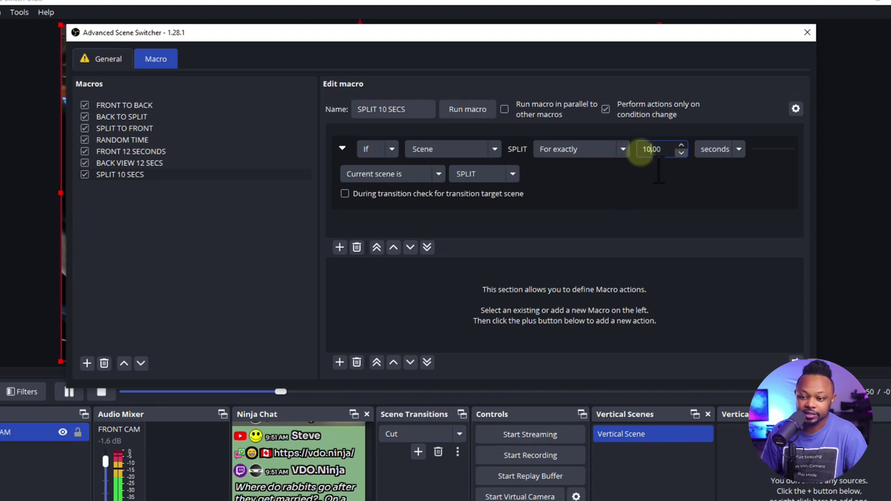
click(575, 195)
Step: Add a Switch scene action to SPLIT 10 SECS that switches the program scene to FRONT VIEW using the Cut transition
click(403, 325)
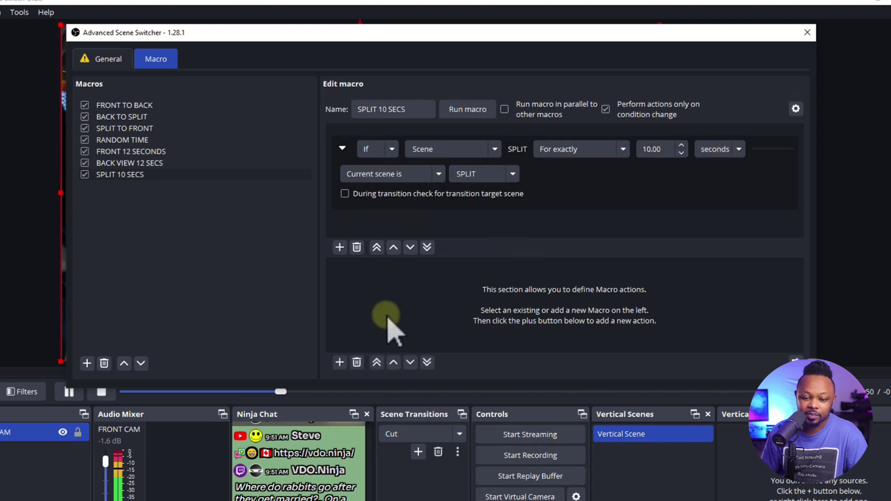
click(339, 362)
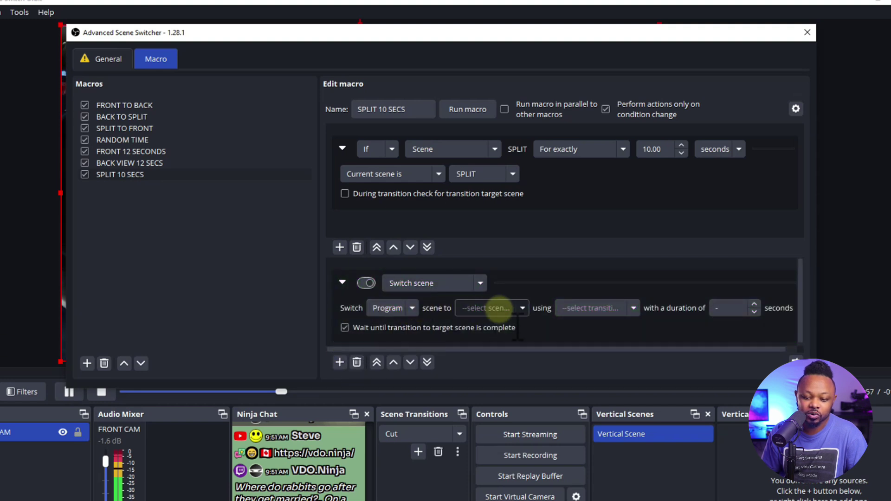
click(521, 310)
click(484, 338)
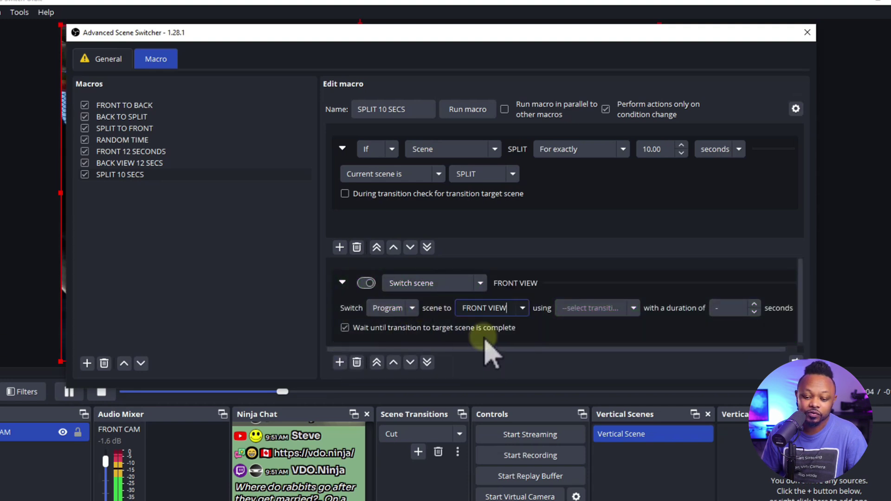
click(634, 308)
click(579, 334)
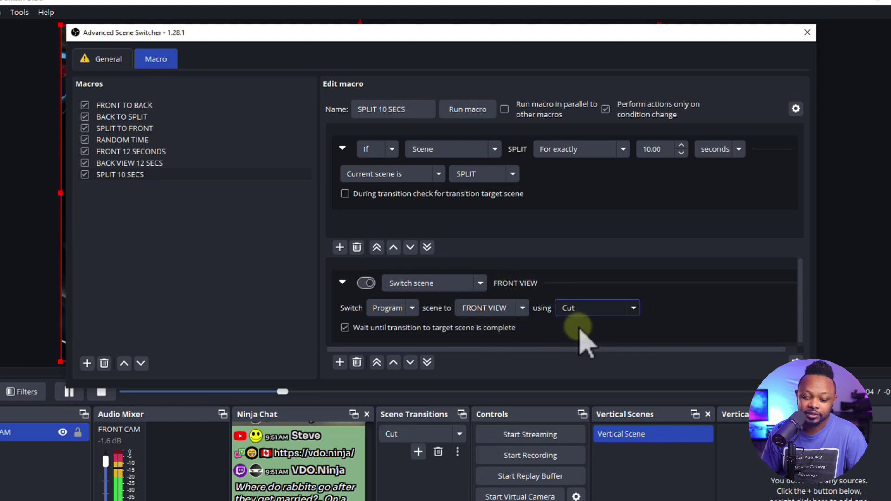
click(678, 318)
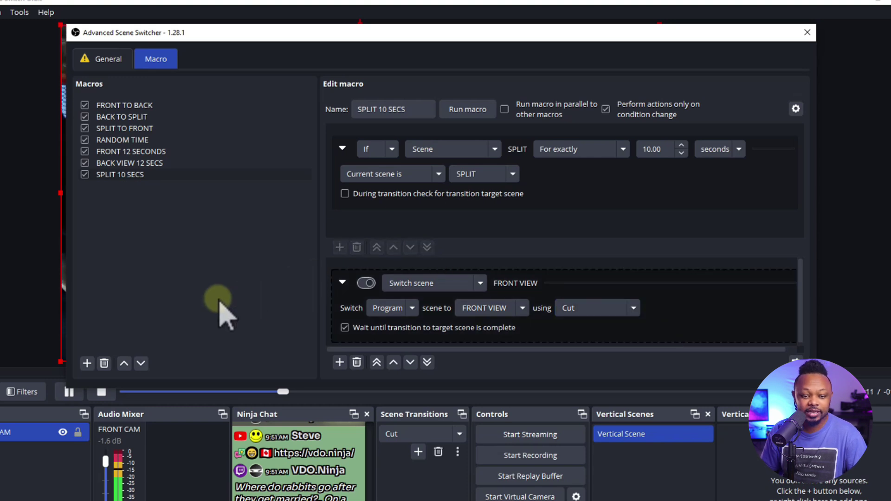
Step: Rename the BACK VIEW 12 SECS macro to BACK VIEW 5 SECS
click(164, 152)
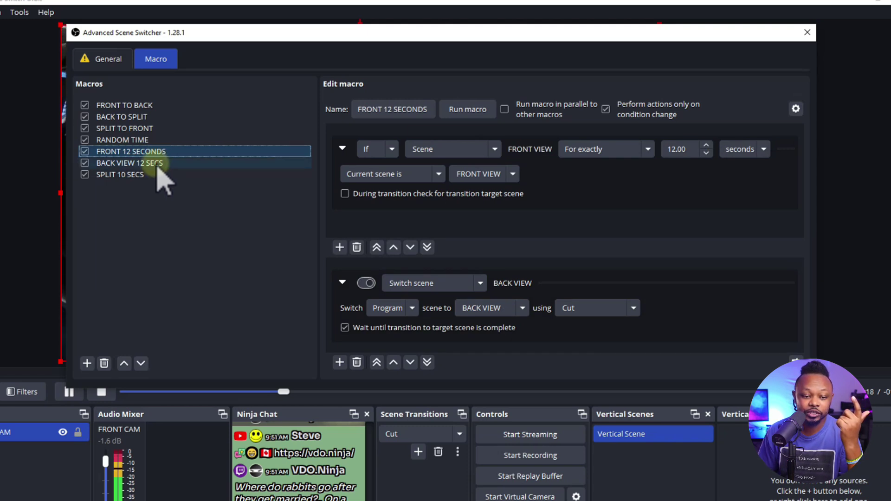
click(160, 164)
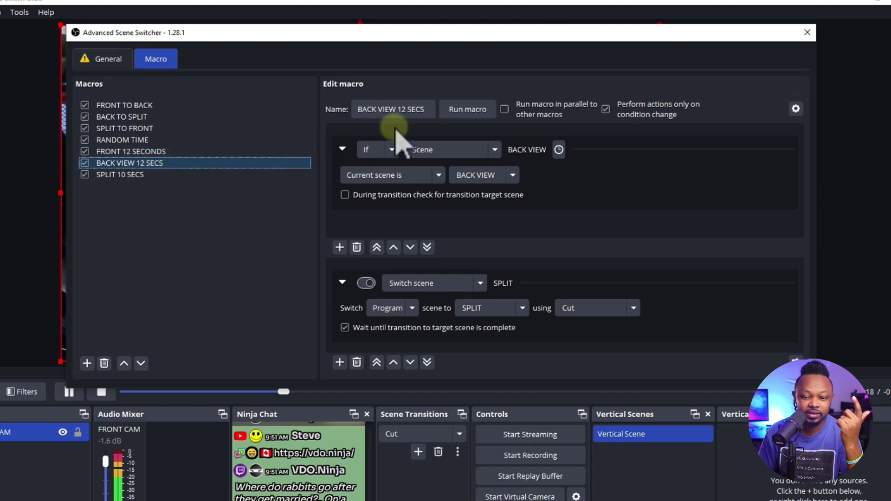
click(402, 111)
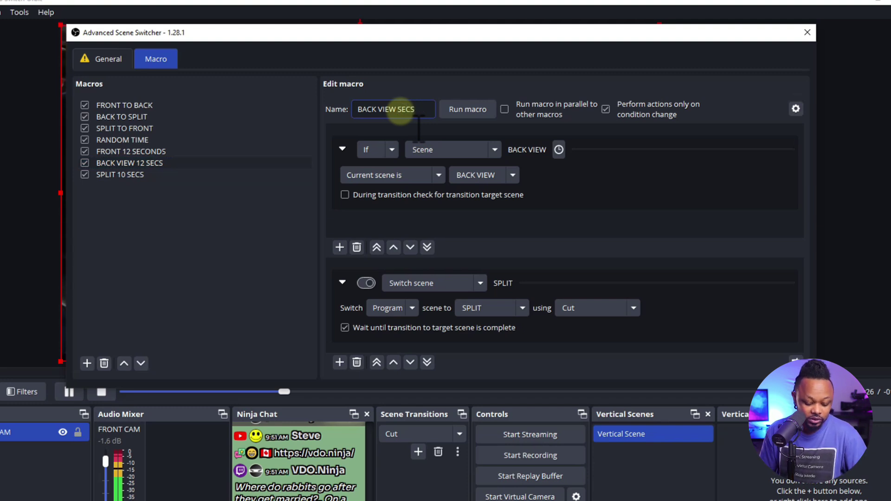
text(5)
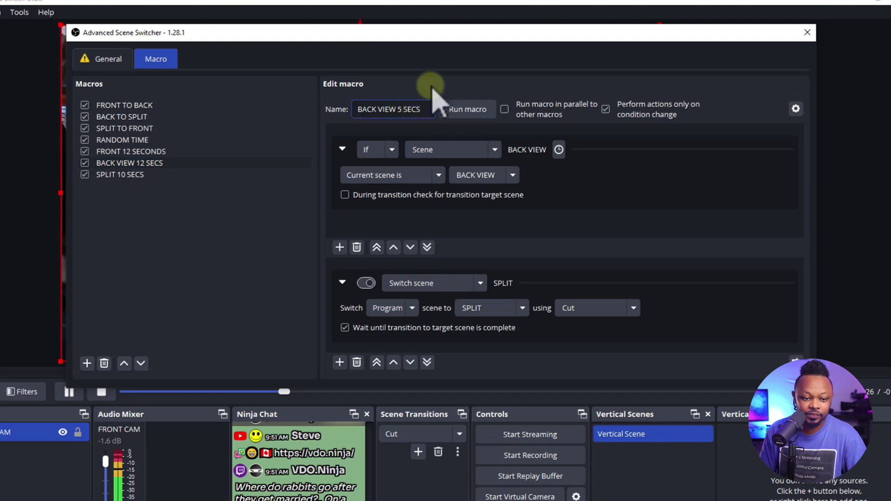
click(266, 245)
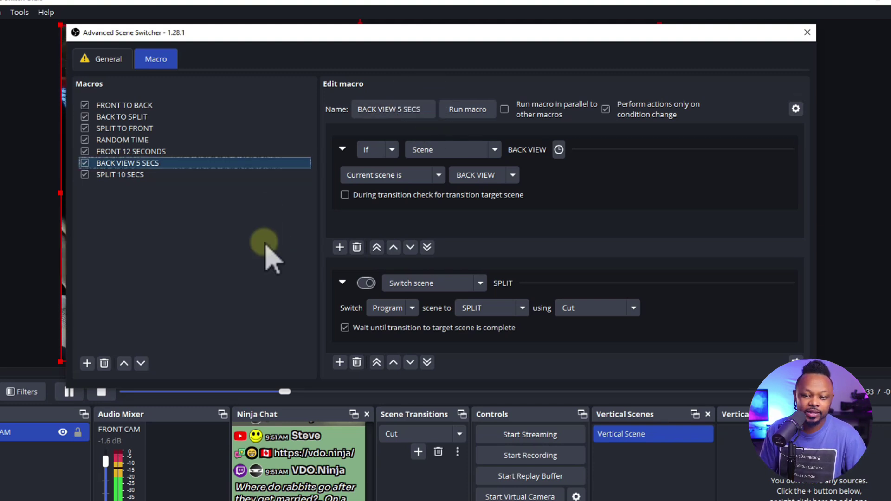
click(153, 178)
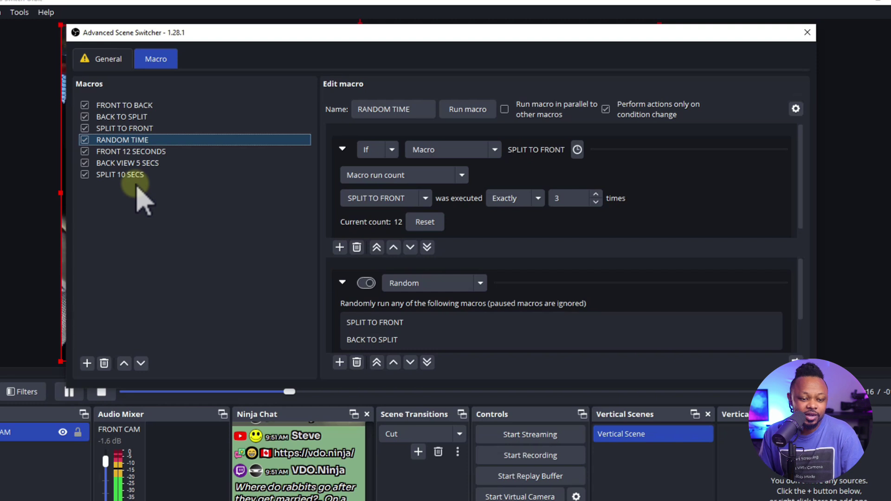
click(106, 230)
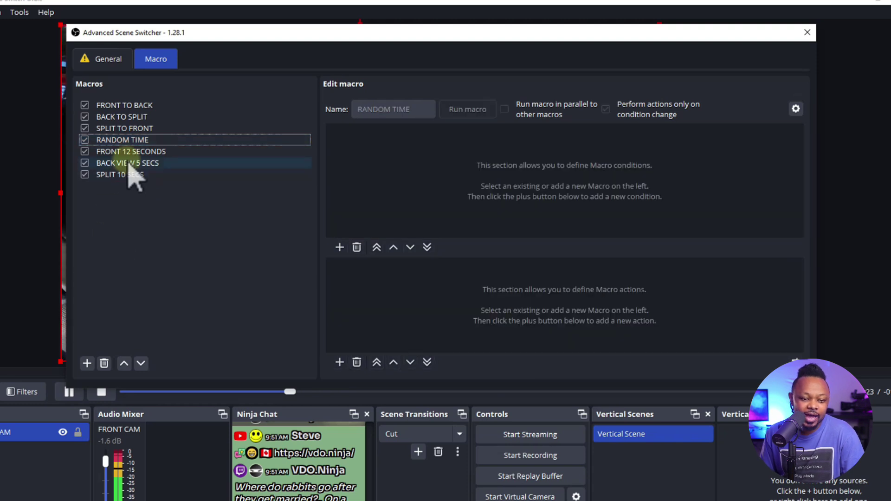
click(132, 141)
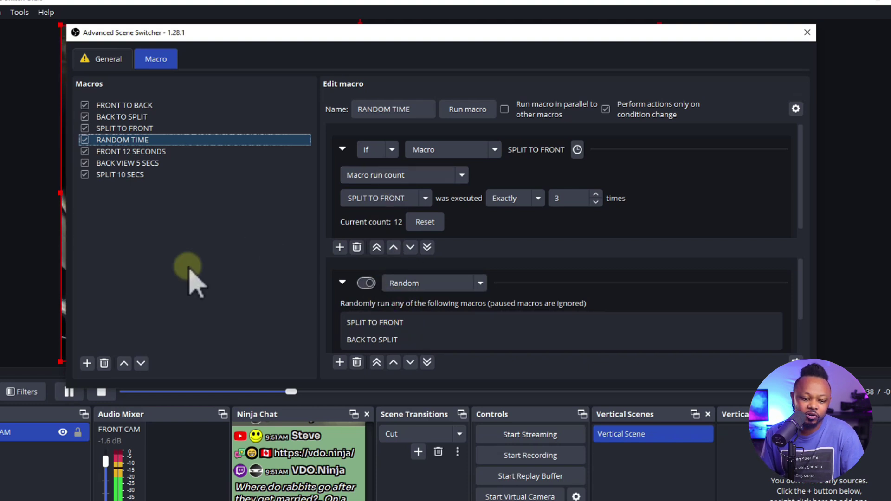
Step: Add a macro named RANDOM BOREDOM KILLER and move it to the end of the macro list, below SPLIT 10 SECS
click(87, 363)
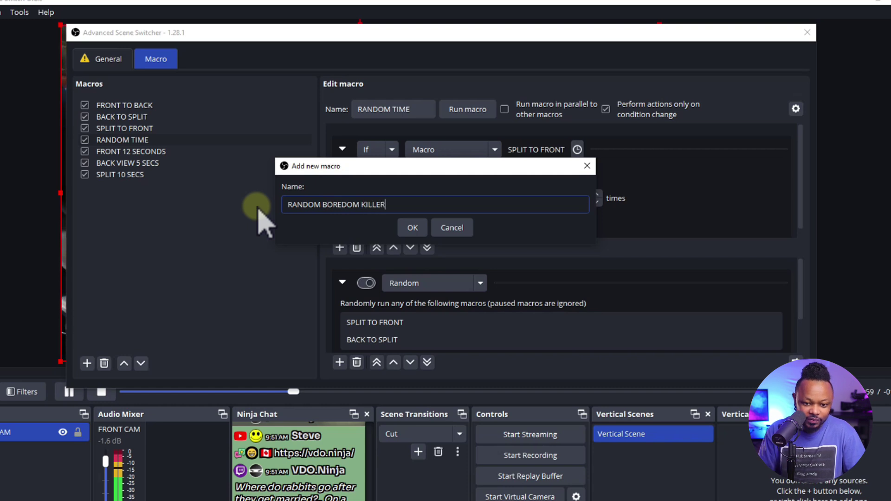
click(410, 231)
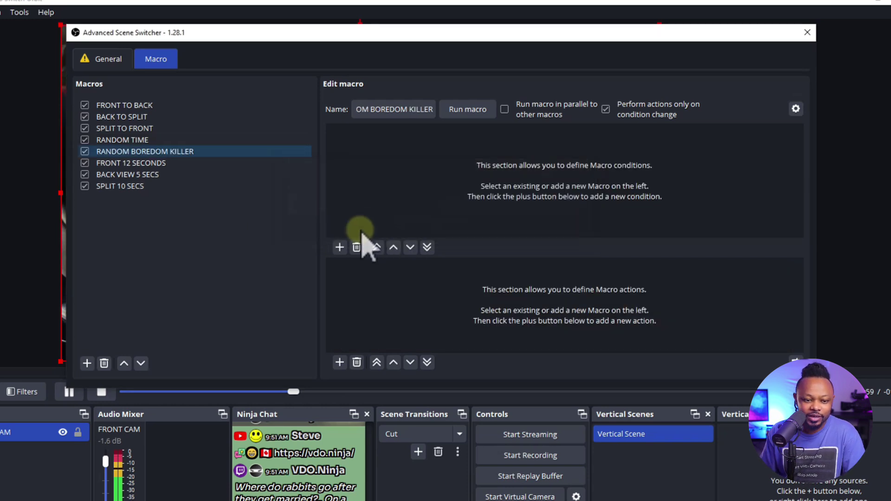
drag(217, 153, 209, 192)
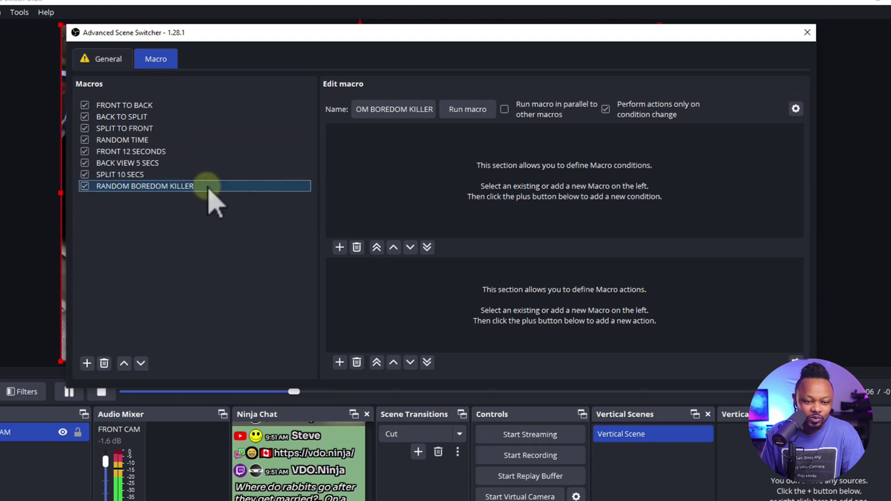
Step: Add a Macro condition of type Macro run count to the RANDOM BOREDOM KILLER macro
click(340, 246)
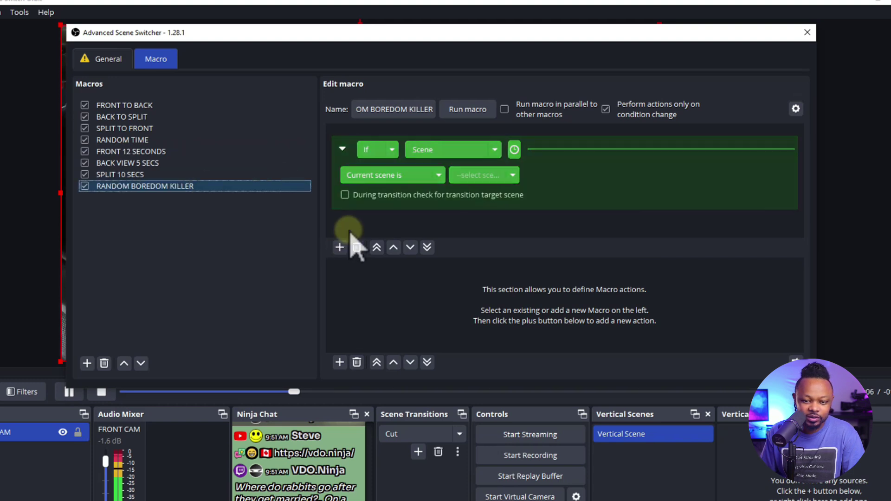
click(495, 150)
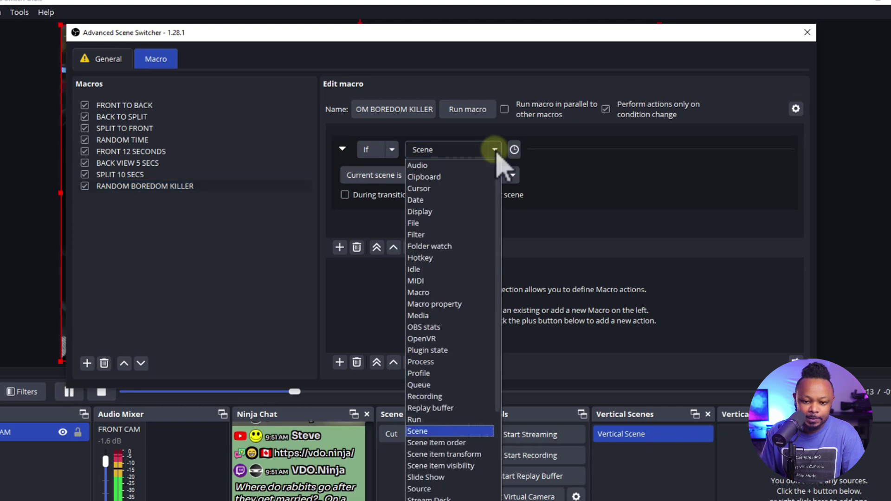
click(418, 292)
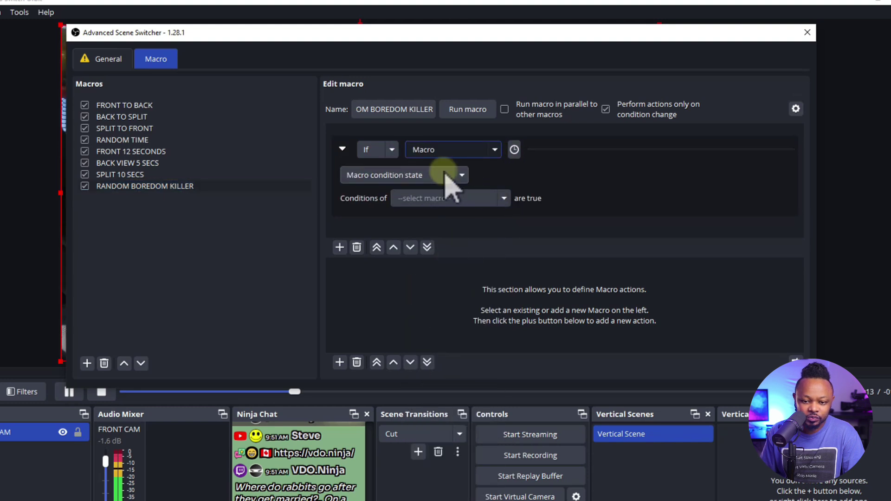
click(462, 175)
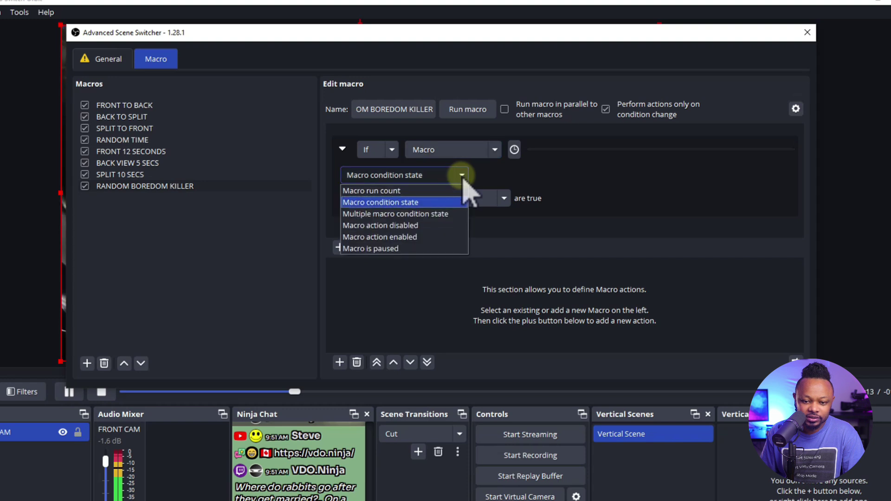
click(431, 191)
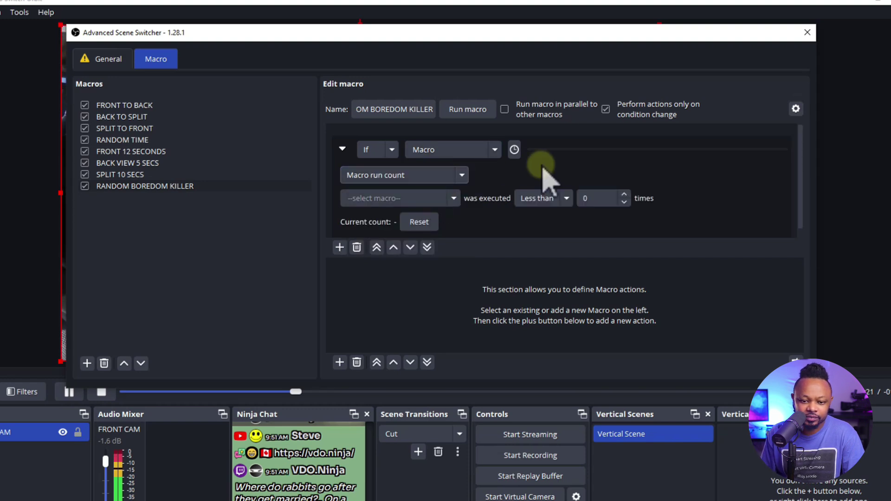
Step: Set the run count condition to require that FRONT 12 SECONDS was executed exactly 3 times
click(417, 198)
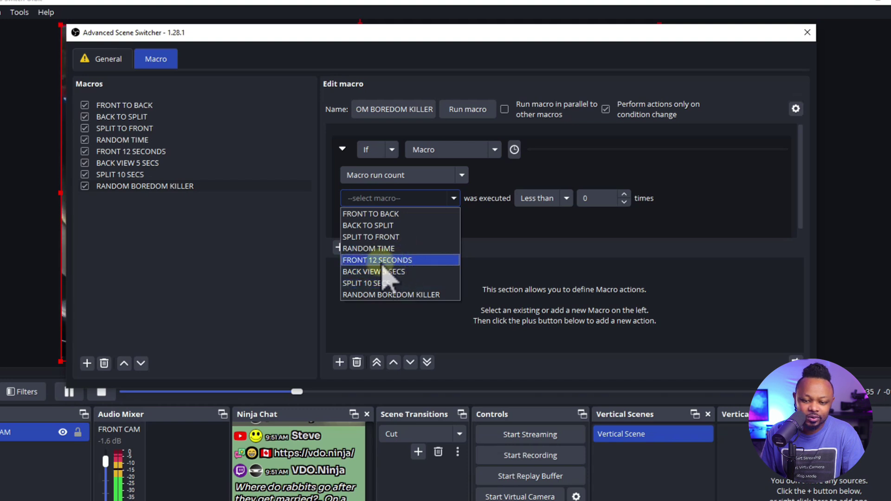
click(402, 263)
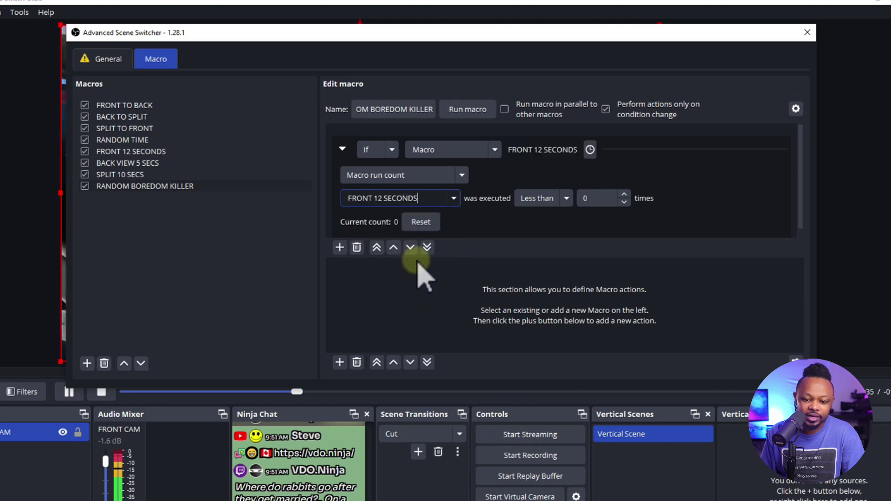
click(566, 199)
click(548, 236)
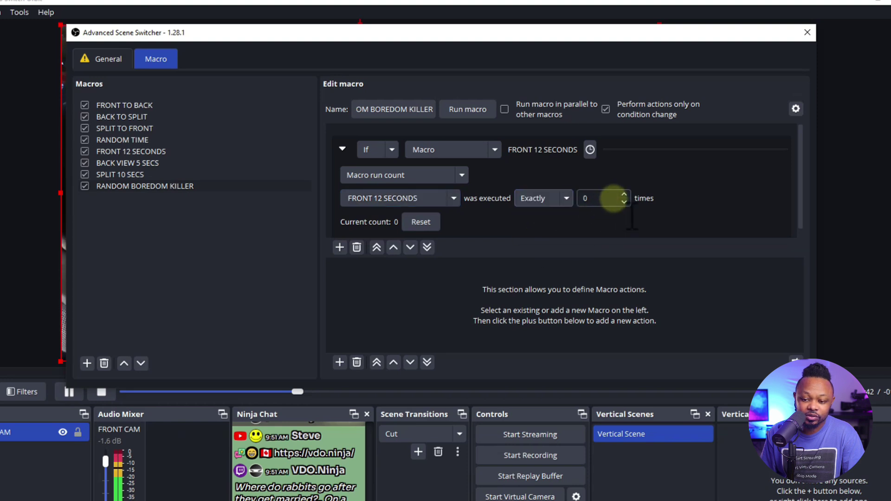
click(599, 199)
drag(599, 200, 577, 200)
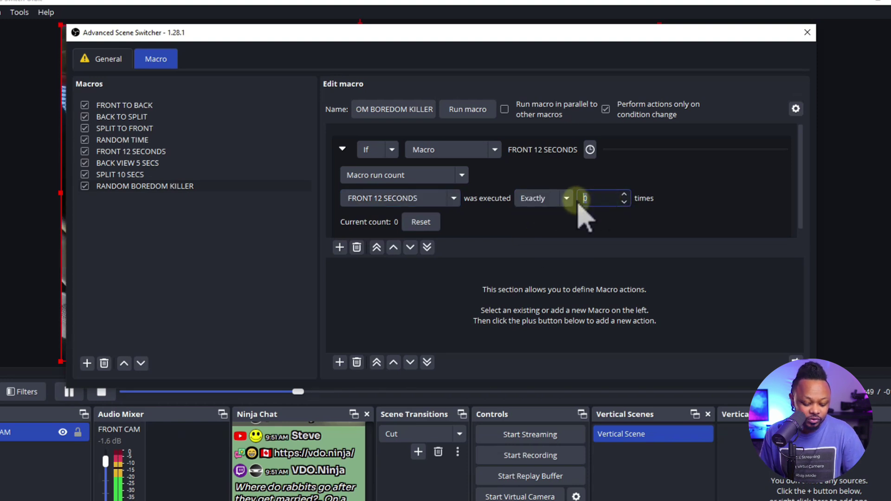
text(3)
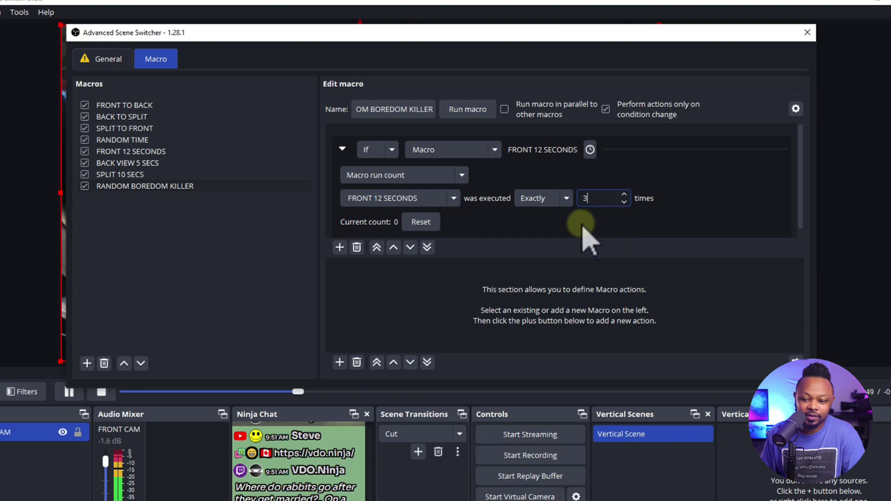
click(567, 226)
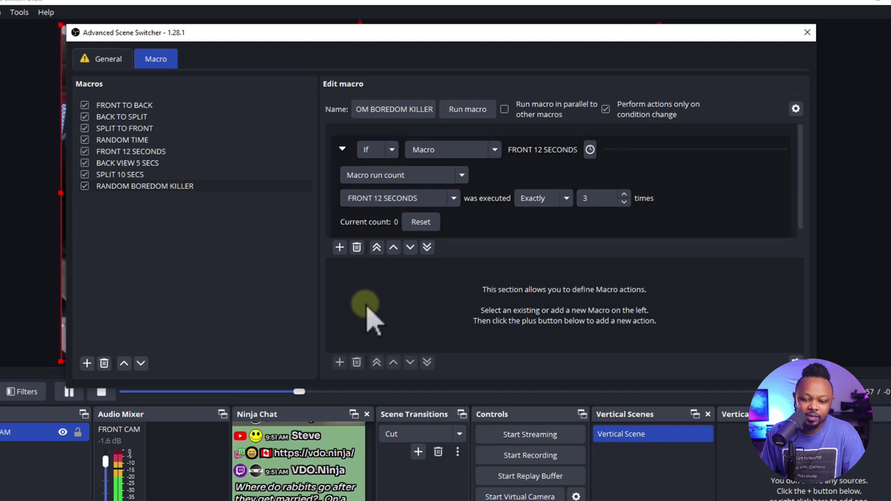
Step: Add an action to RANDOM BOREDOM KILLER and set its type to Random
click(340, 363)
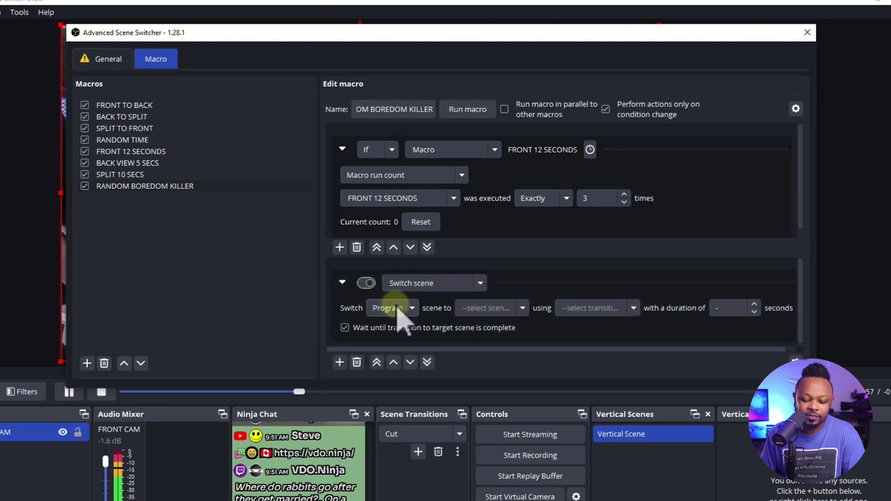
click(481, 283)
click(480, 283)
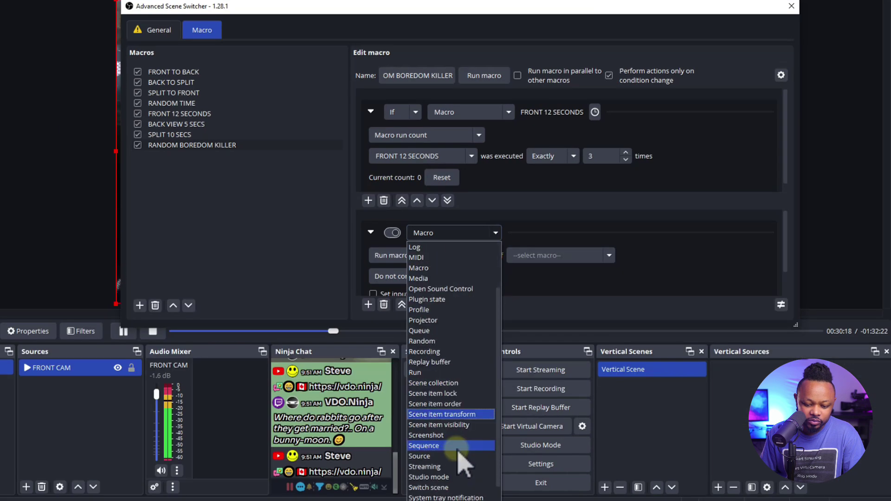
click(404, 472)
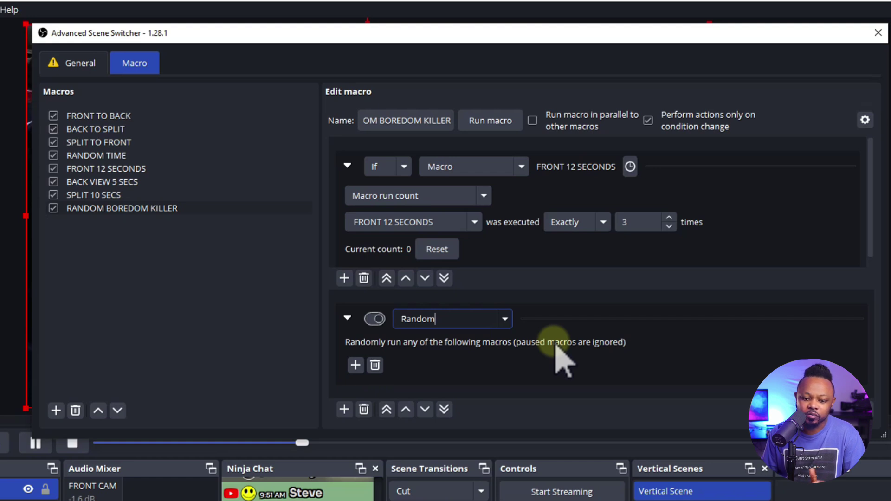
Step: Add the BACK VIEW 5 SECS and SPLIT 10 SECS macros to the Random action's list
click(355, 366)
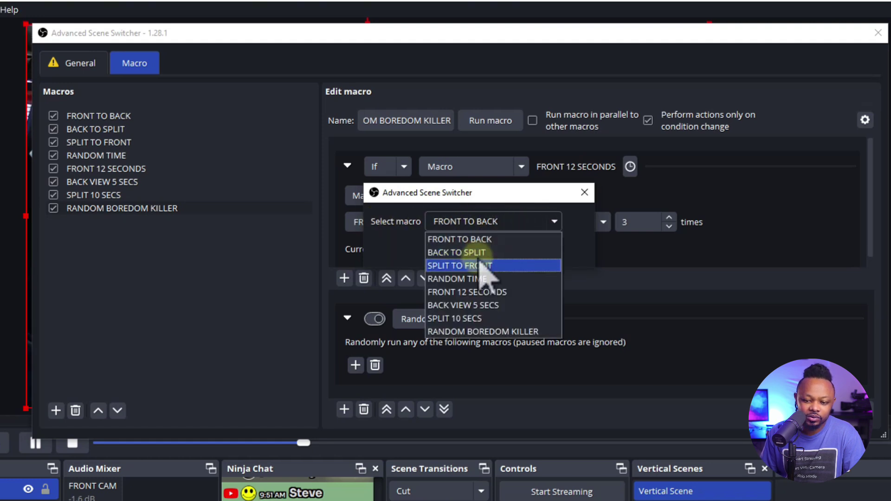
click(552, 223)
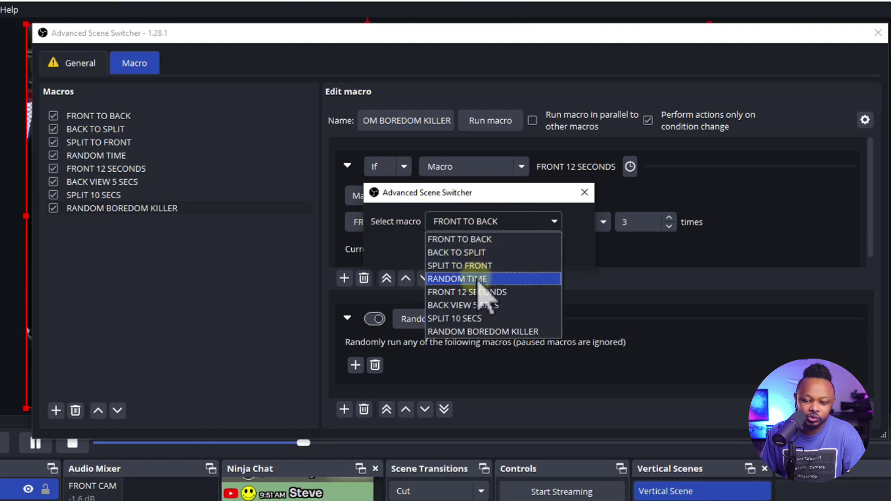
click(482, 305)
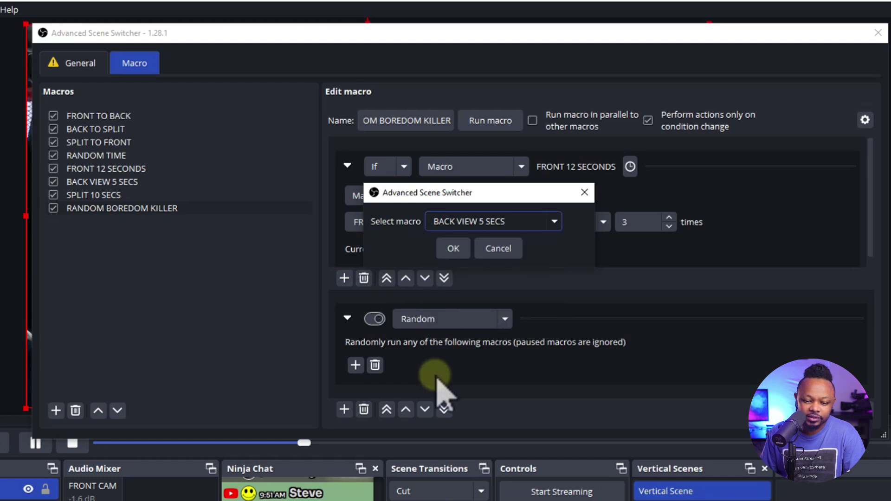
click(454, 249)
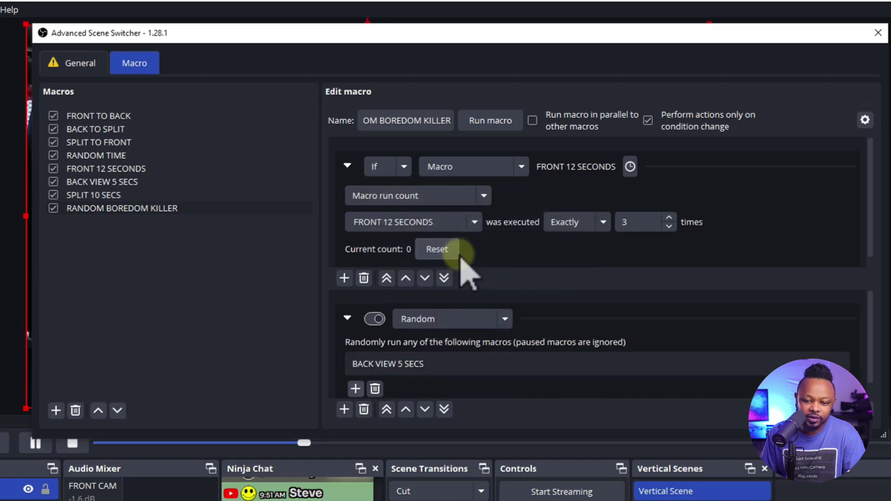
click(356, 389)
click(464, 221)
click(468, 320)
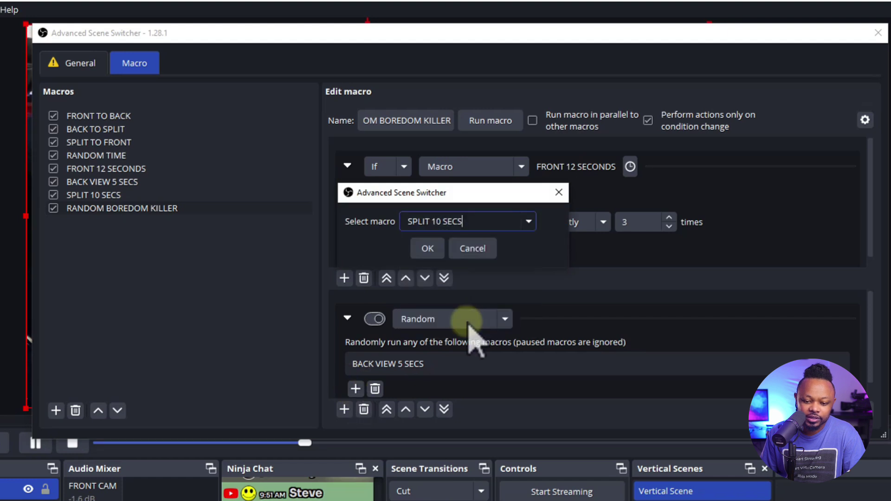
click(432, 247)
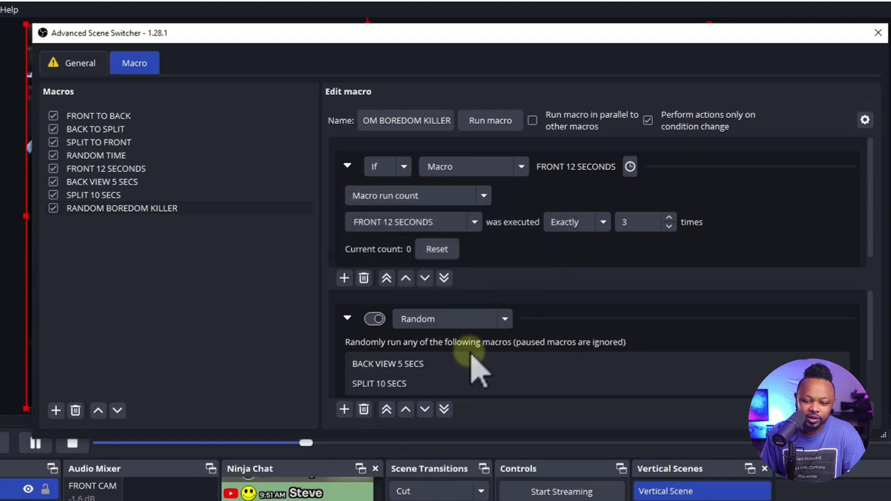
Step: Review the Random action's macro list and the condition types available for the SPLIT 10 SECS macro
scroll(538, 365, down, 3)
scroll(541, 365, up, 3)
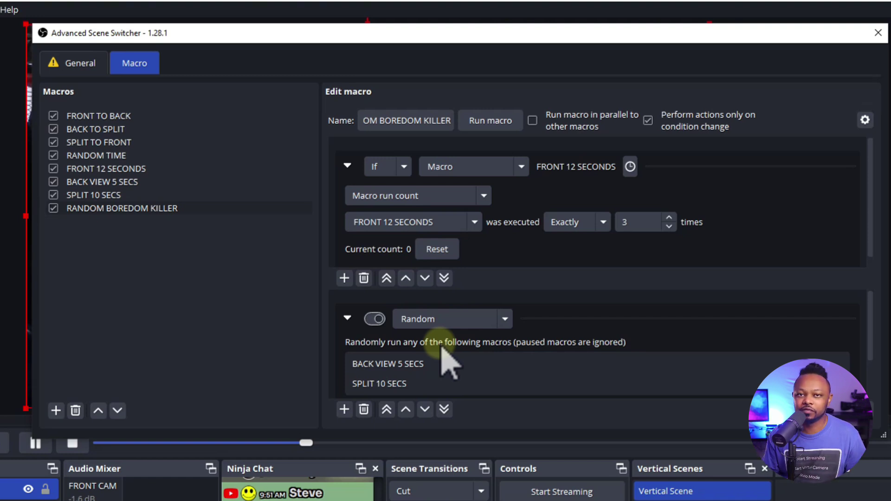
click(407, 366)
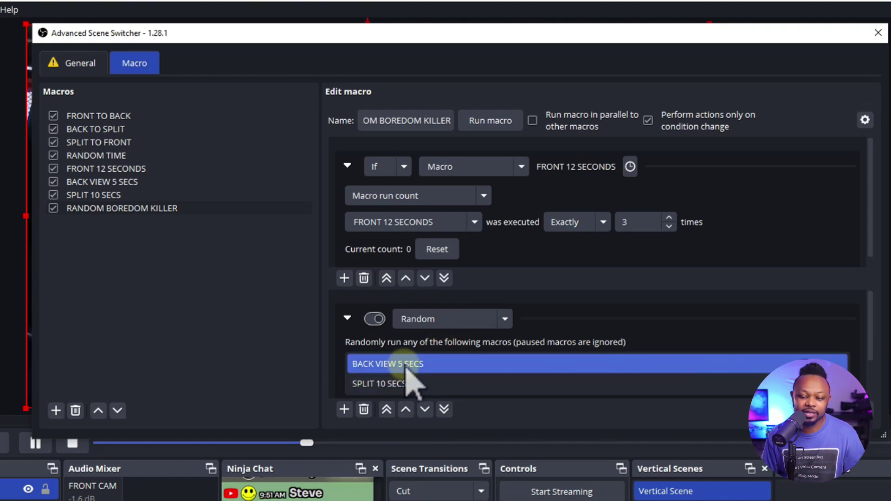
click(395, 384)
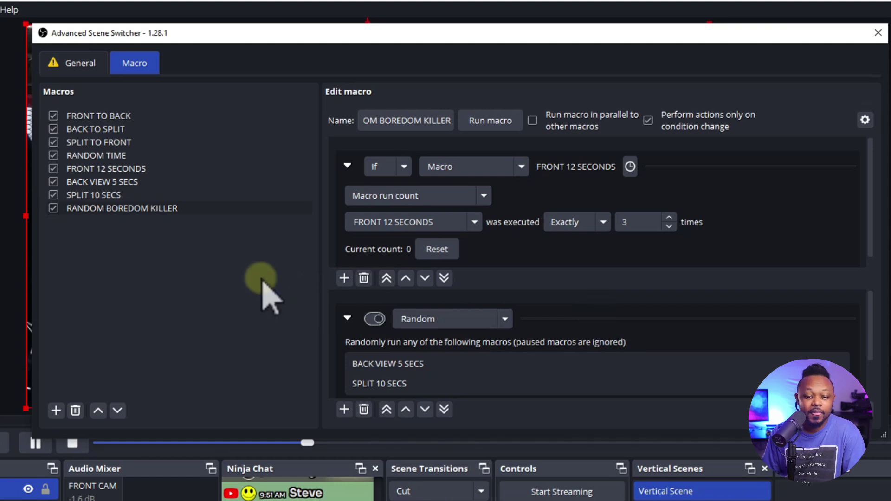
click(215, 337)
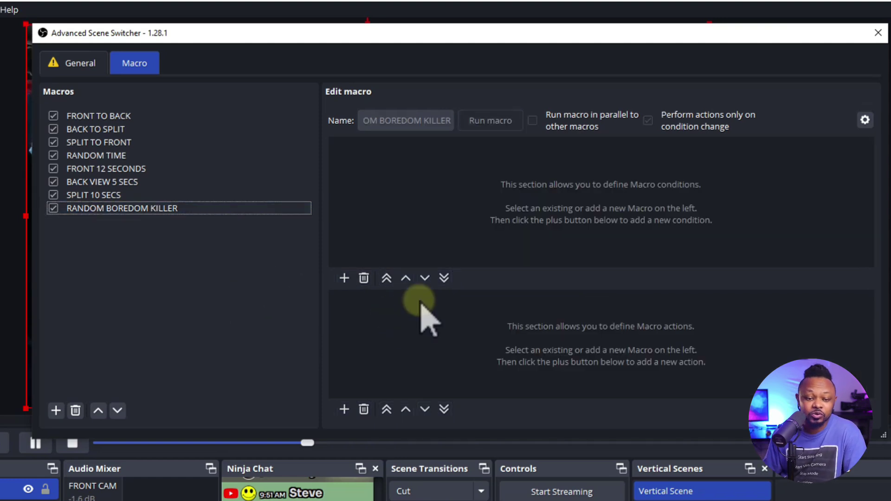
click(249, 208)
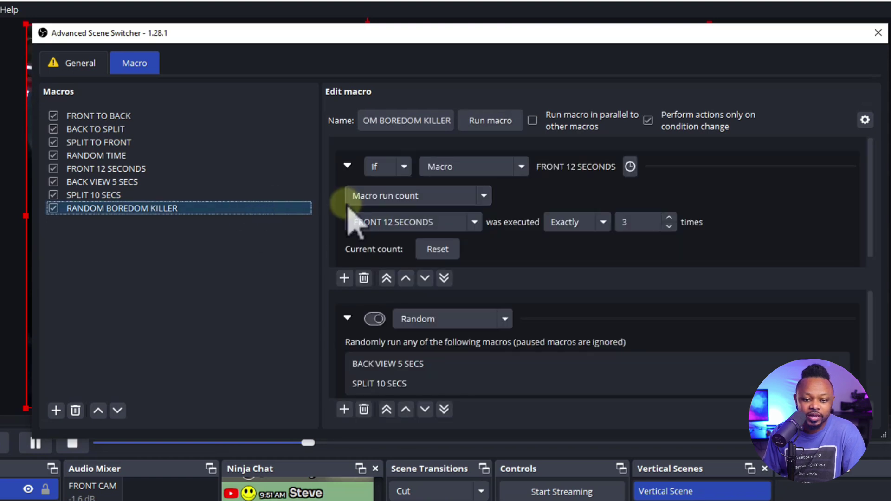
click(166, 195)
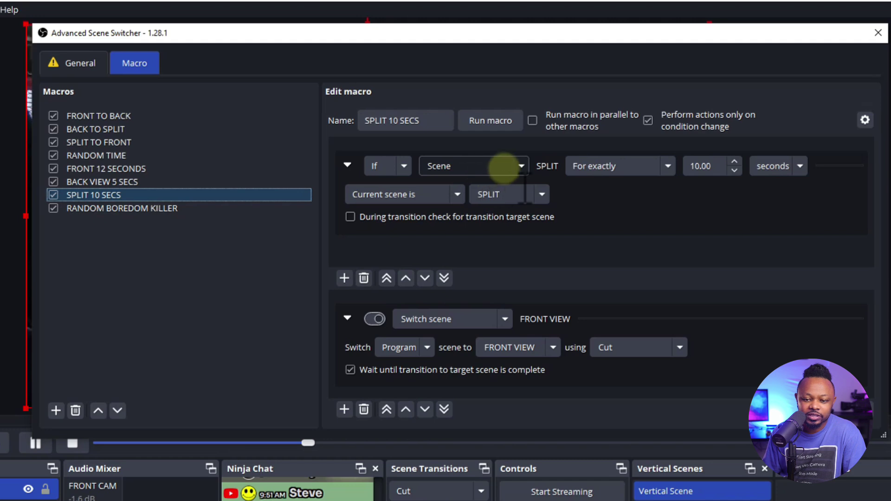
click(521, 166)
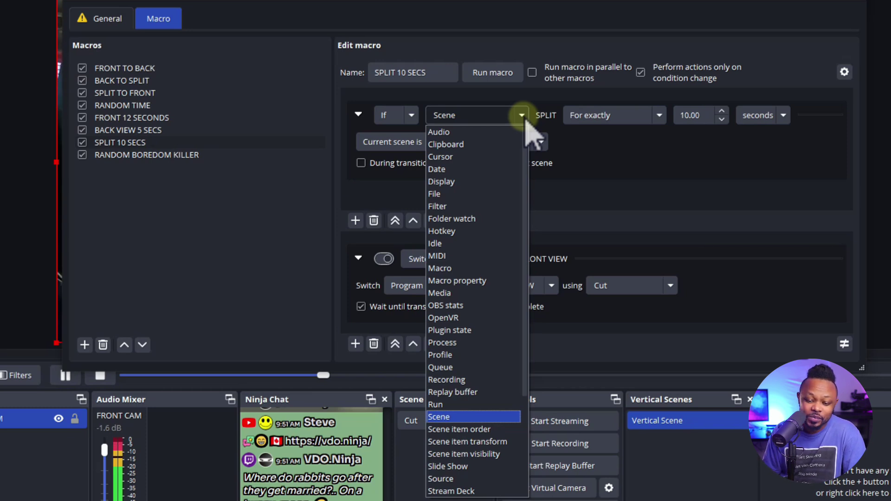
click(598, 145)
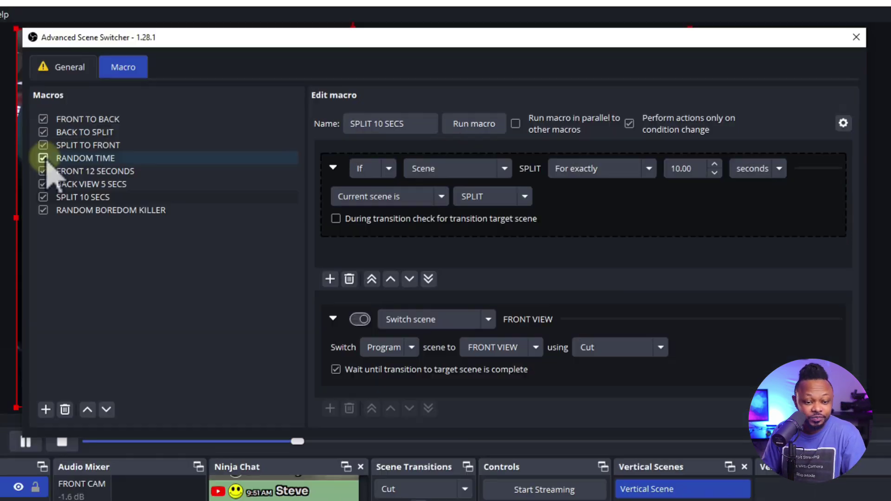
Step: Disable the RANDOM TIME, SPLIT TO FRONT, BACK TO SPLIT and FRONT TO BACK macros
click(43, 159)
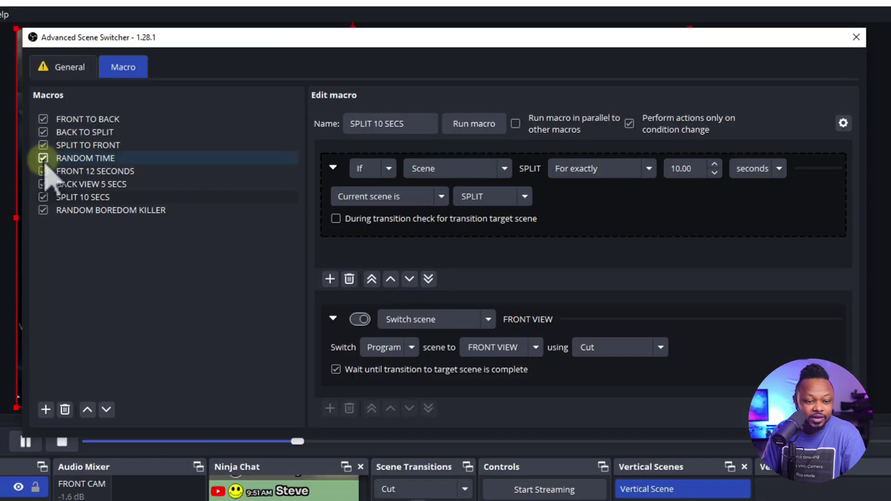
click(43, 146)
click(43, 133)
click(43, 119)
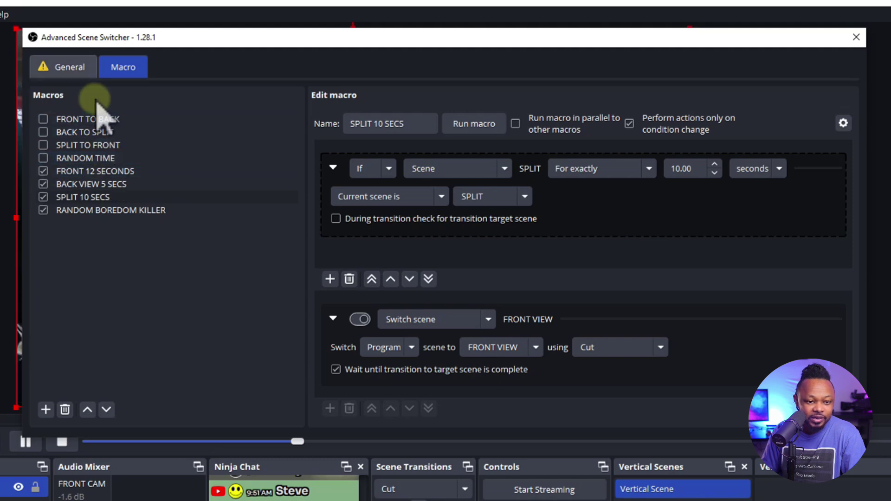
Step: Start the scene switcher in its general settings and close the Advanced Scene Switcher window to test the switching
click(130, 171)
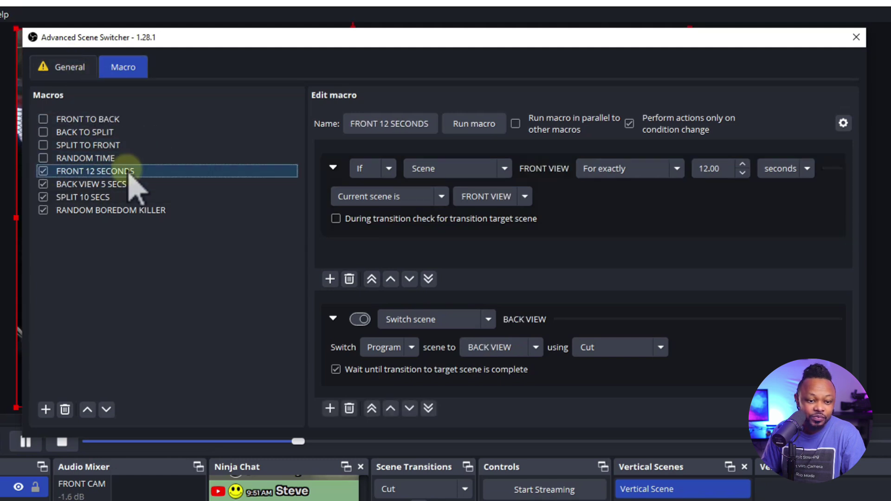
click(70, 66)
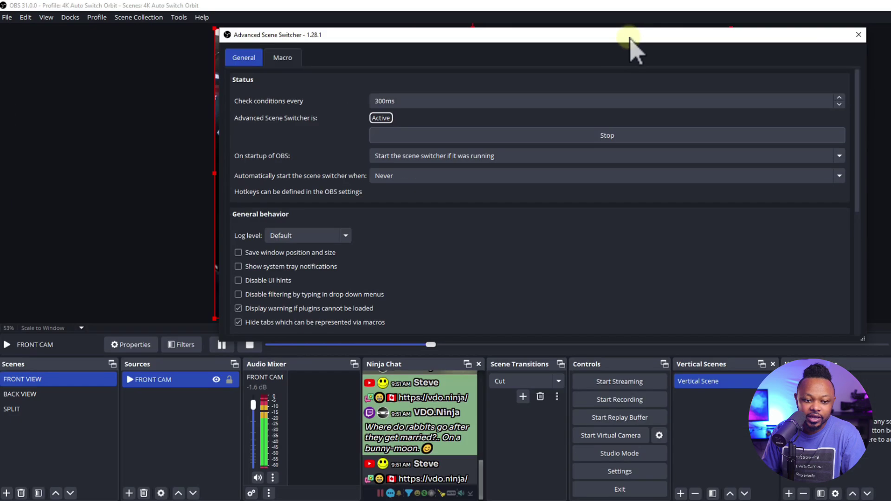
click(856, 37)
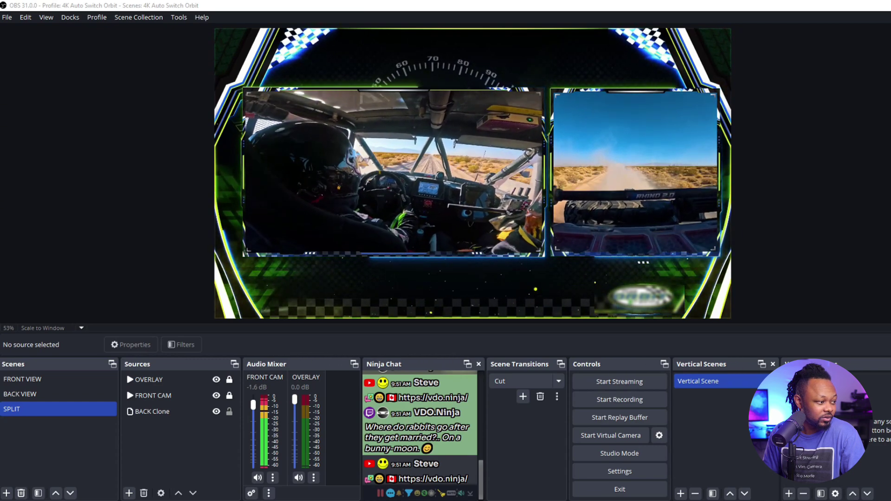
Step: Set the BACK VIEW 5 SECS scene condition's duration modifier to exactly 5 seconds and close the Advanced Scene Switcher window
drag(0, 84, 441, 87)
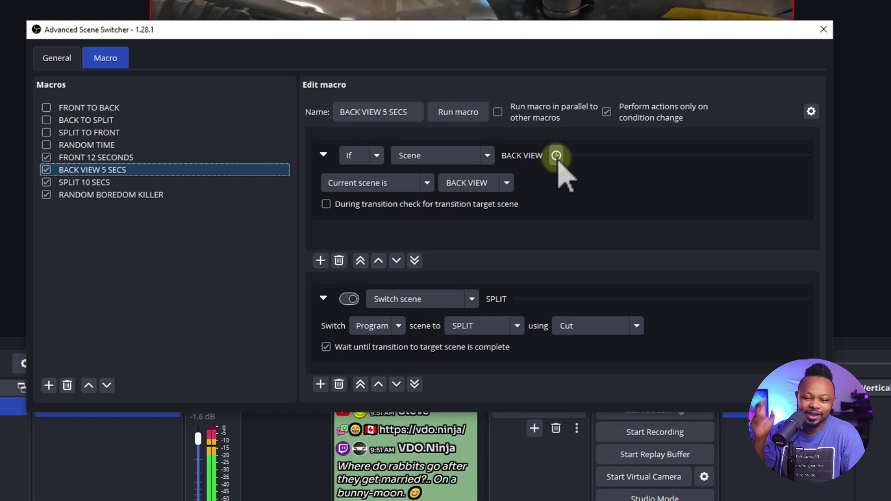
click(557, 156)
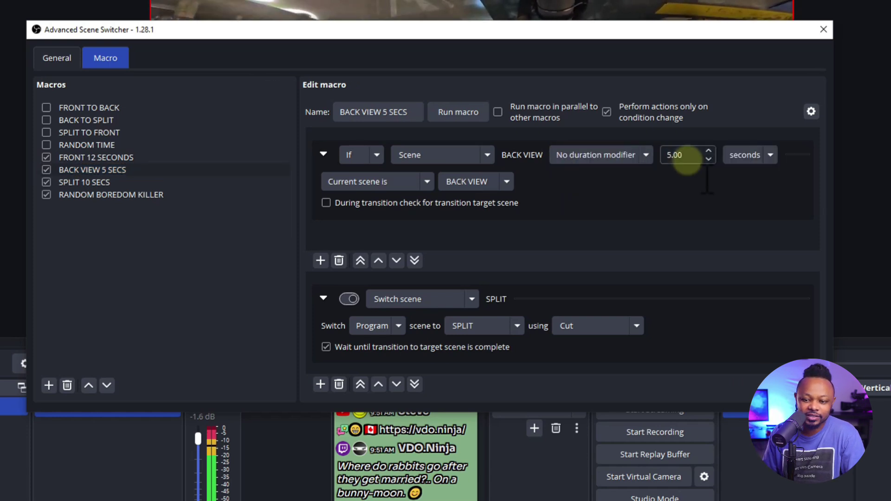
click(645, 157)
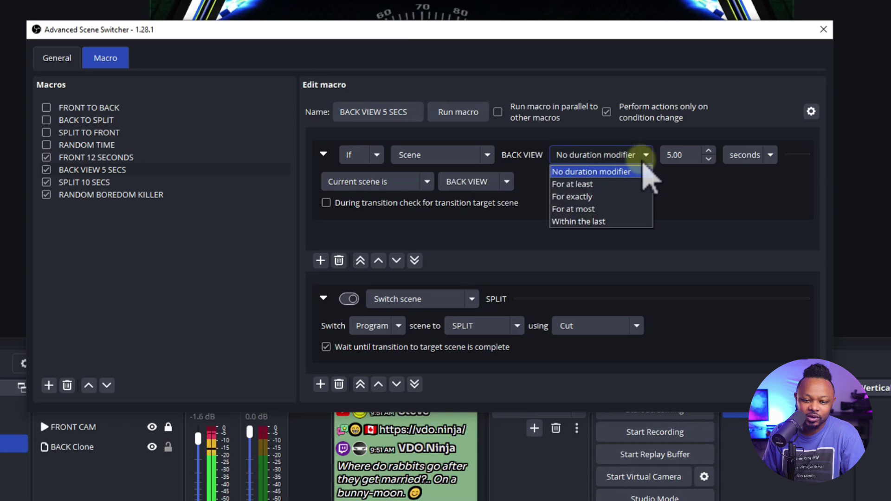
click(604, 197)
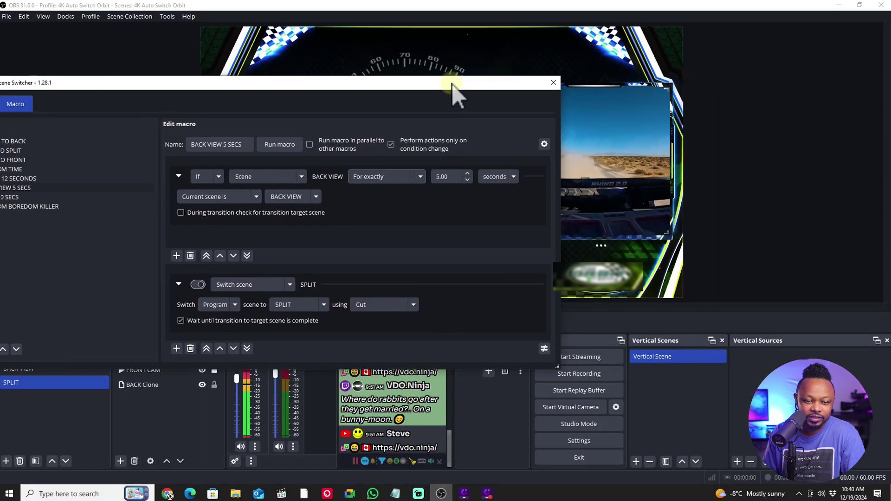
click(823, 29)
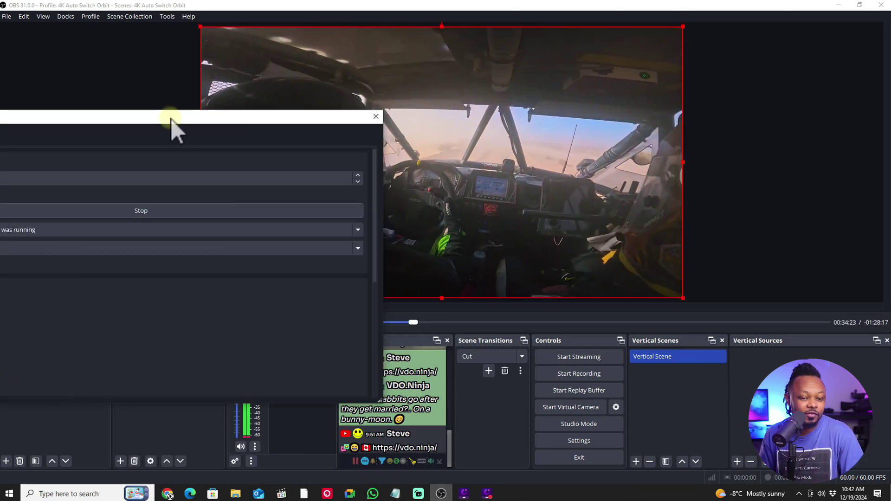
drag(175, 130, 548, 42)
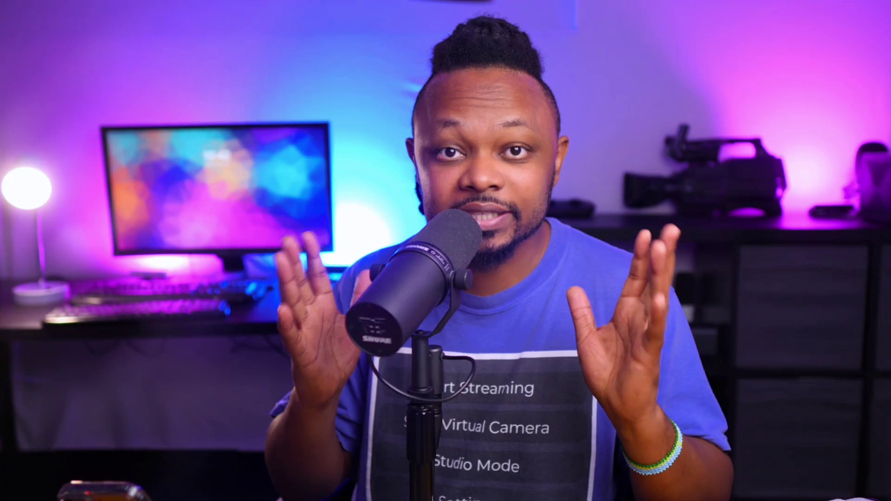